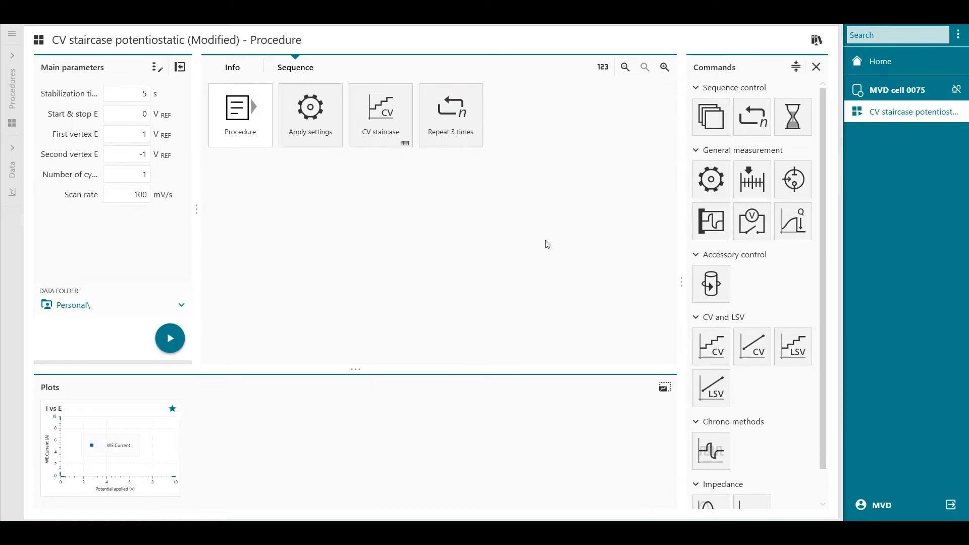
# Nest the CV staircase command inside the Repeat command and configure the repeat to run for multiple values
pyautogui.click(391, 134)
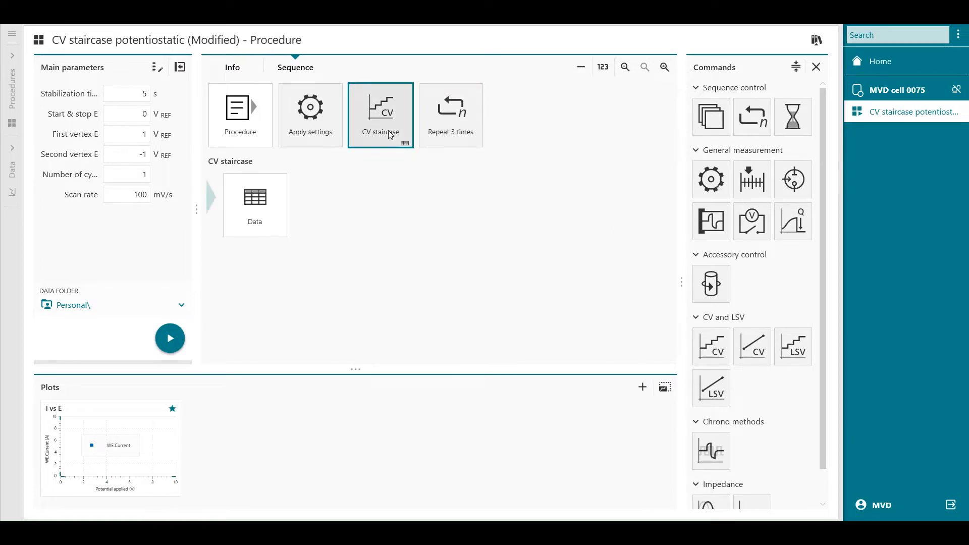
pyautogui.moveTo(390, 134); pyautogui.dragTo(430, 118)
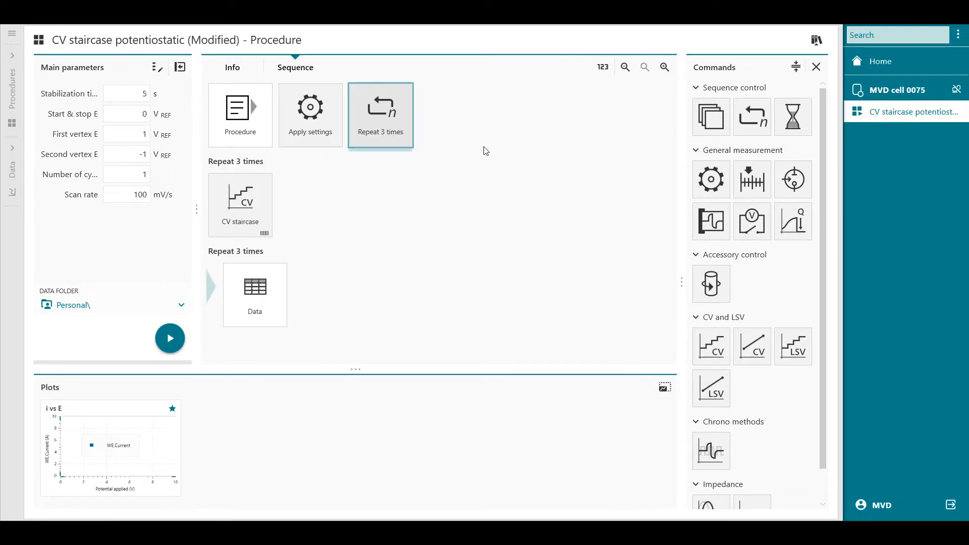
pyautogui.doubleClick(386, 136)
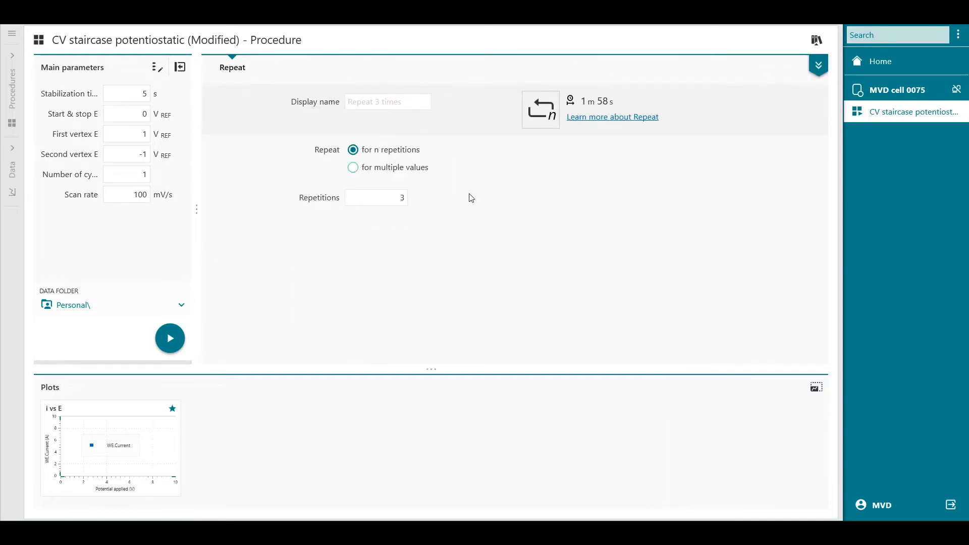
pyautogui.click(353, 167)
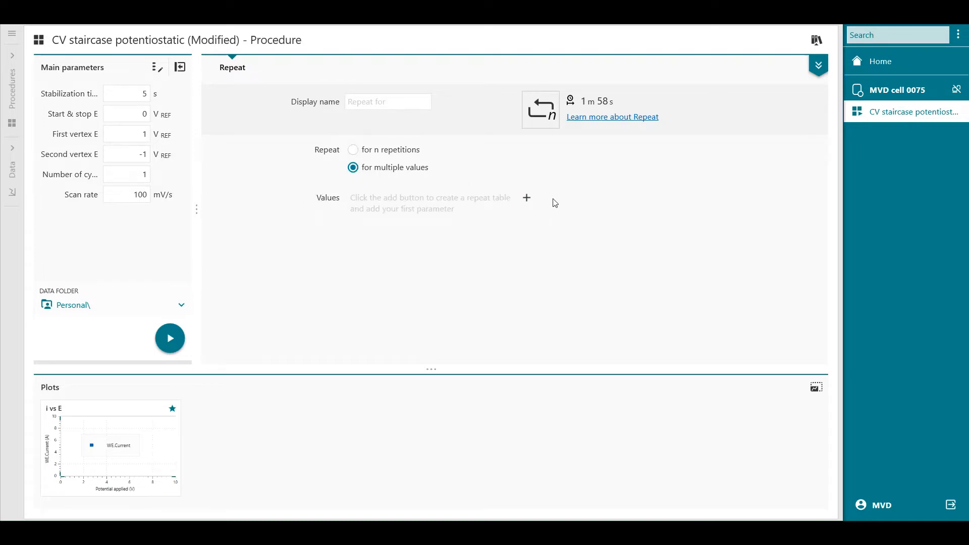
# Add a parameter labelled SR to the Repeat table, with type Potential / Time and unit V/s
pyautogui.click(526, 198)
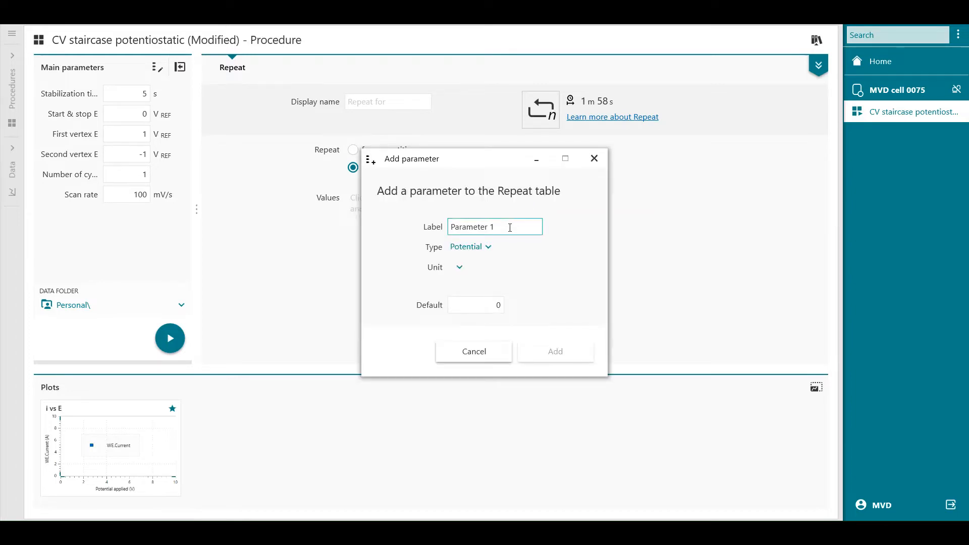
pyautogui.tripleClick(510, 228)
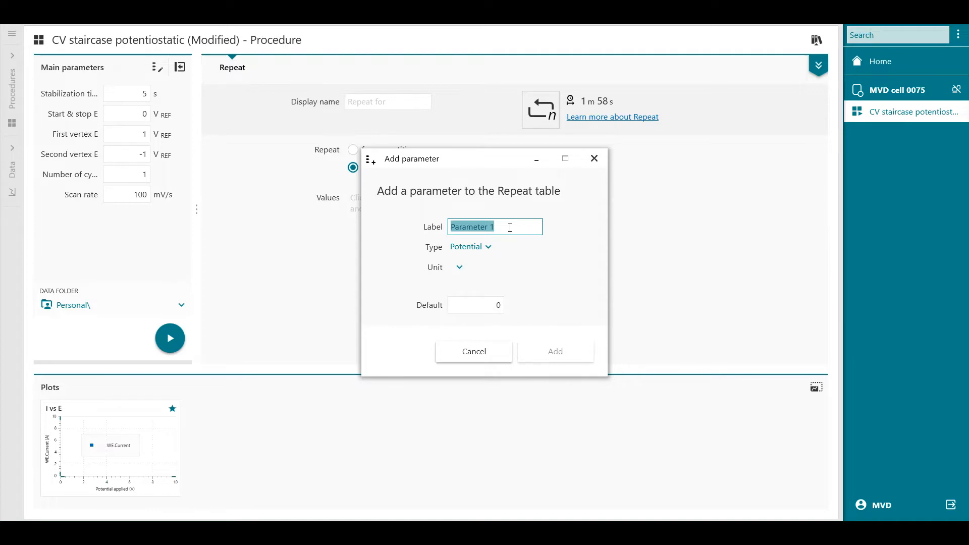
pyautogui.write('SR')
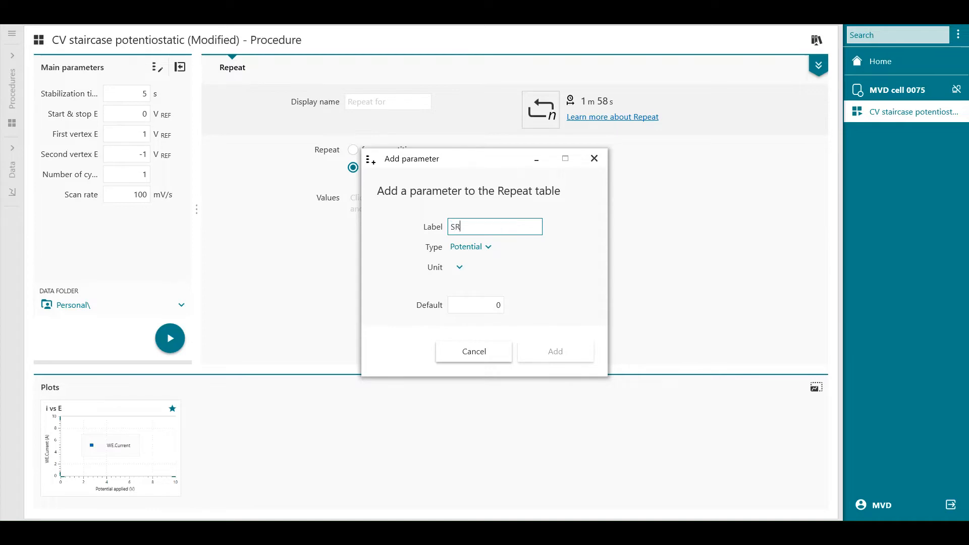
pyautogui.click(488, 247)
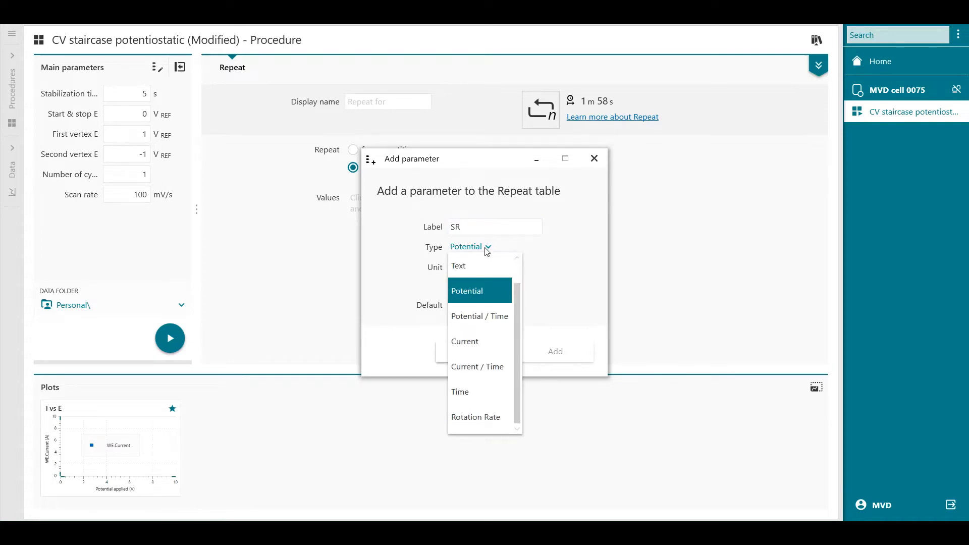
pyautogui.click(472, 311)
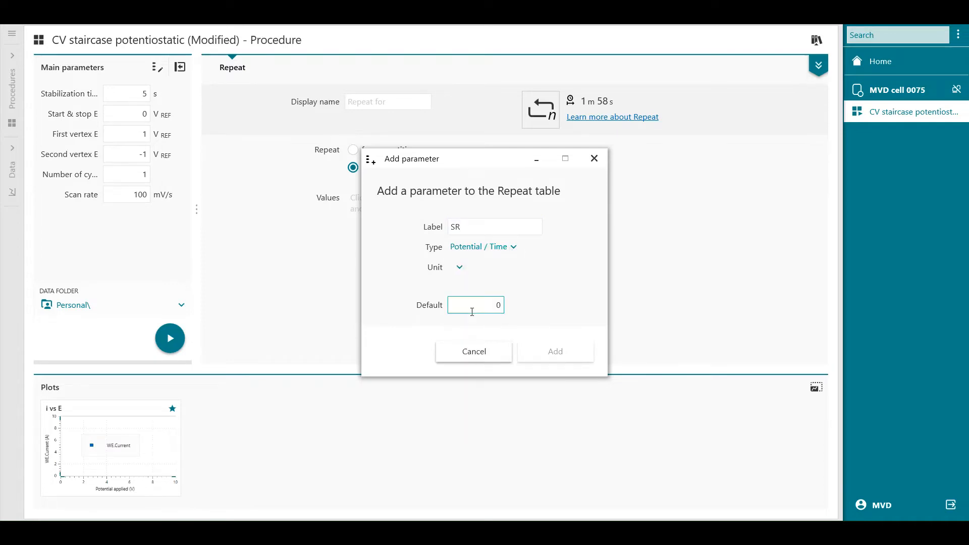
pyautogui.click(460, 268)
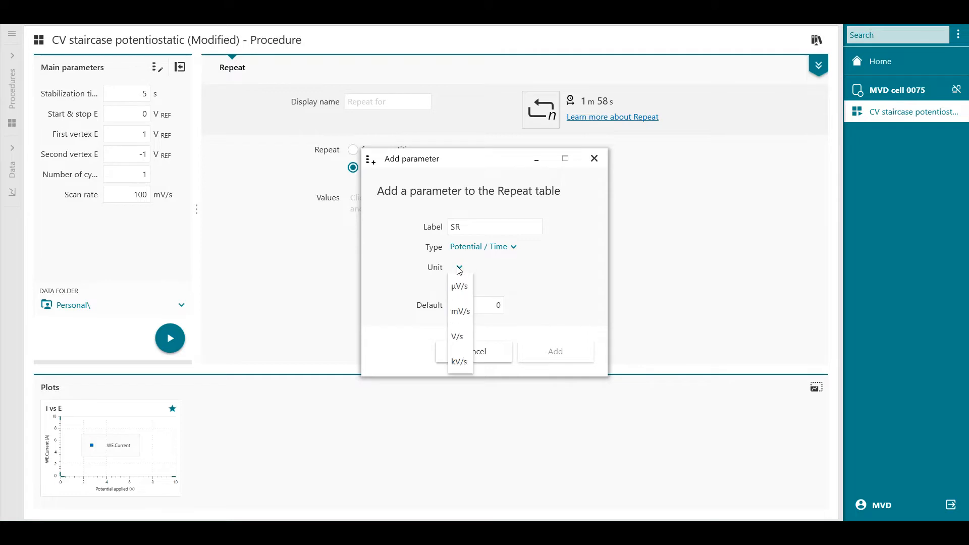
pyautogui.click(465, 337)
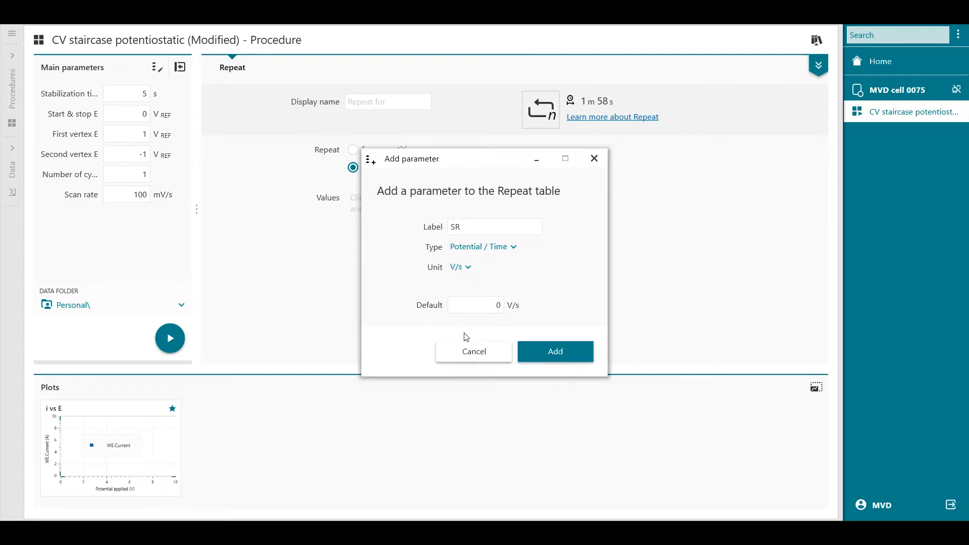
pyautogui.click(550, 353)
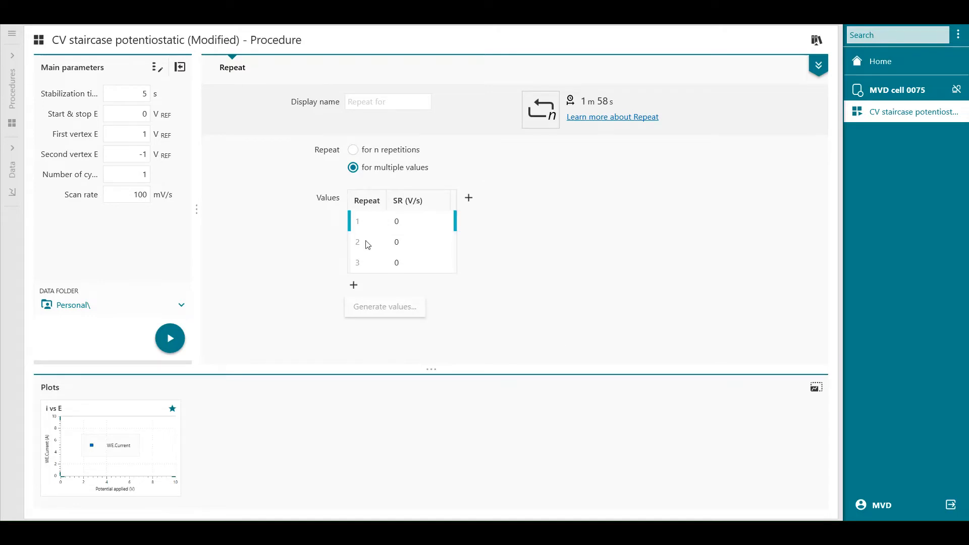
# Set the SR values for repeats 1, 2 and 3 to 0.2, 0.4 and 0.6 V/s
pyautogui.click(418, 222)
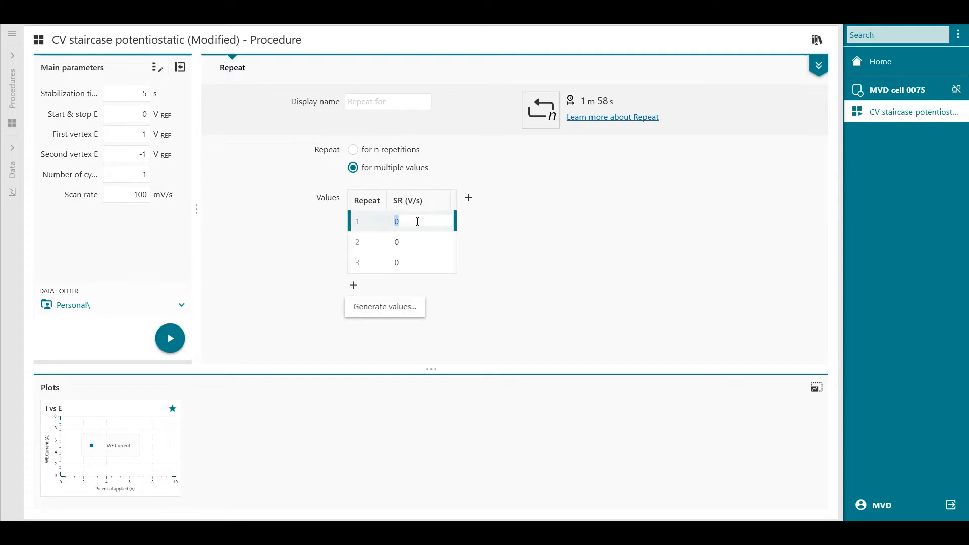
pyautogui.write('0.2')
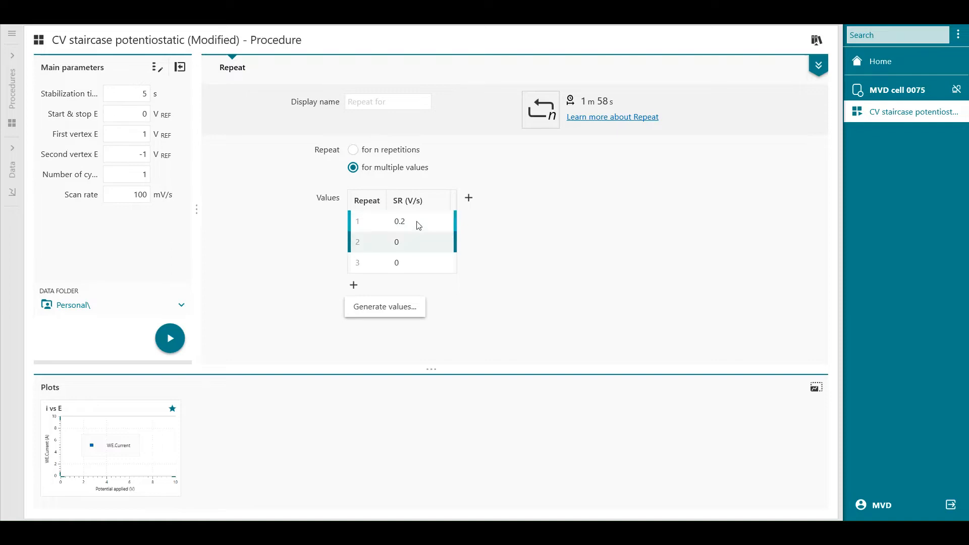
pyautogui.click(413, 238)
pyautogui.click(415, 238)
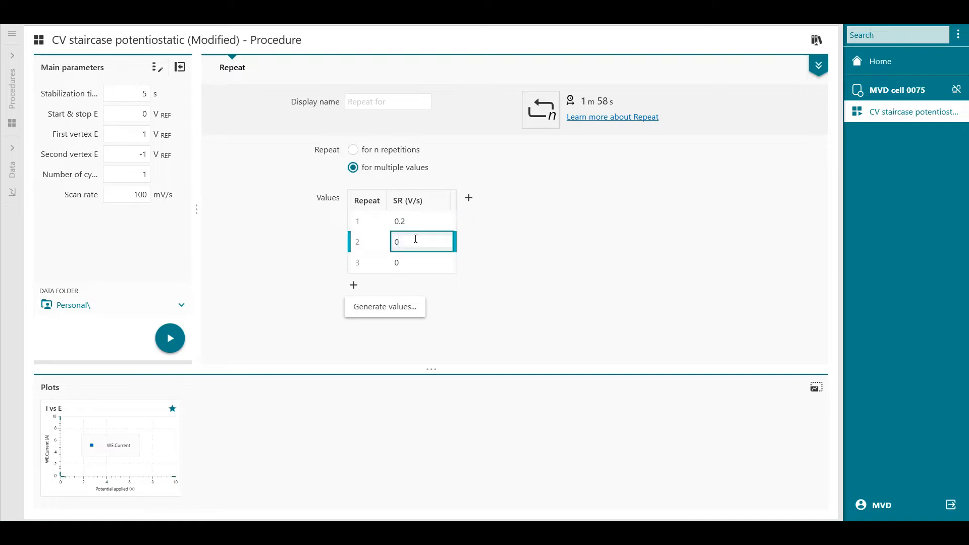
pyautogui.write('.4')
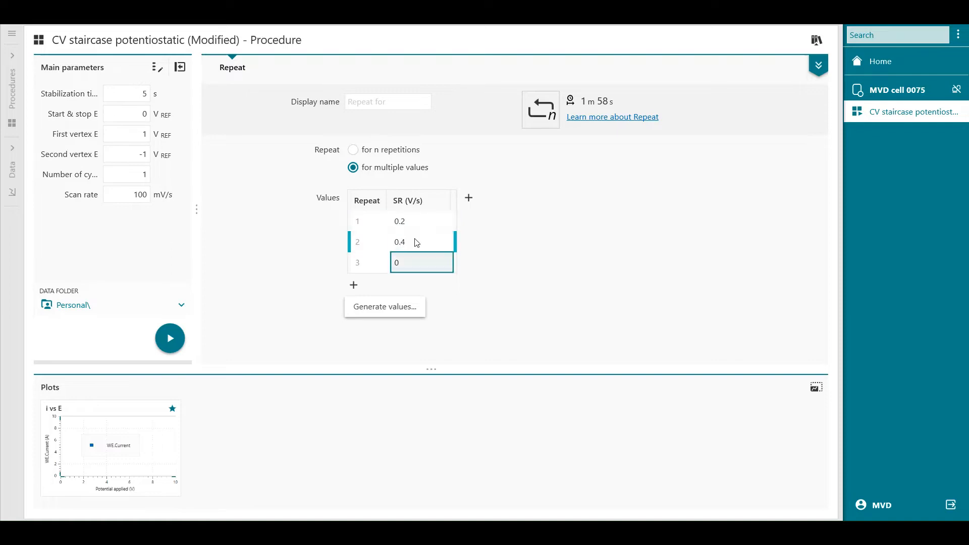
pyautogui.click(418, 263)
pyautogui.click(418, 264)
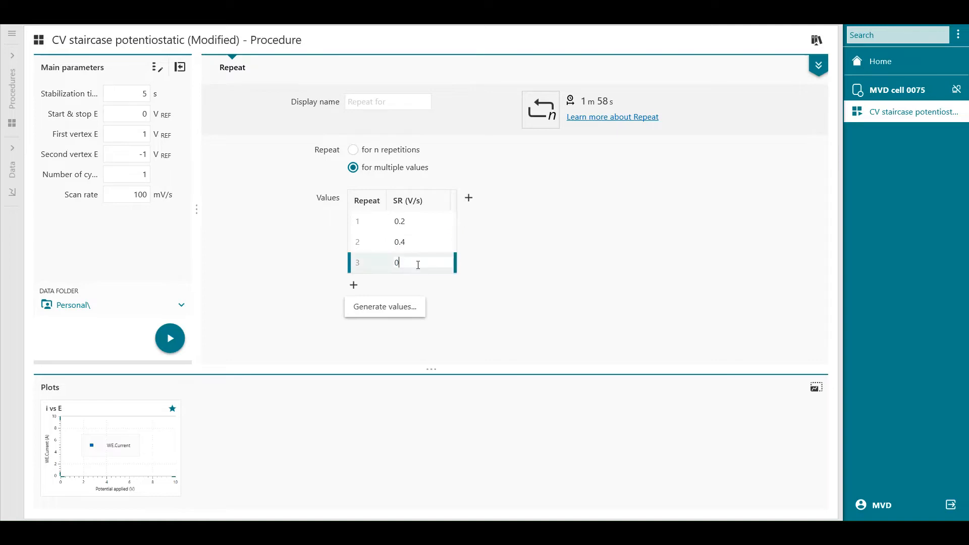
pyautogui.write('.6')
pyautogui.press('Return')
# Preview a generated linear range of 20 SR values from 0.1 to 2 V/s, without adding it to the table
pyautogui.click(379, 309)
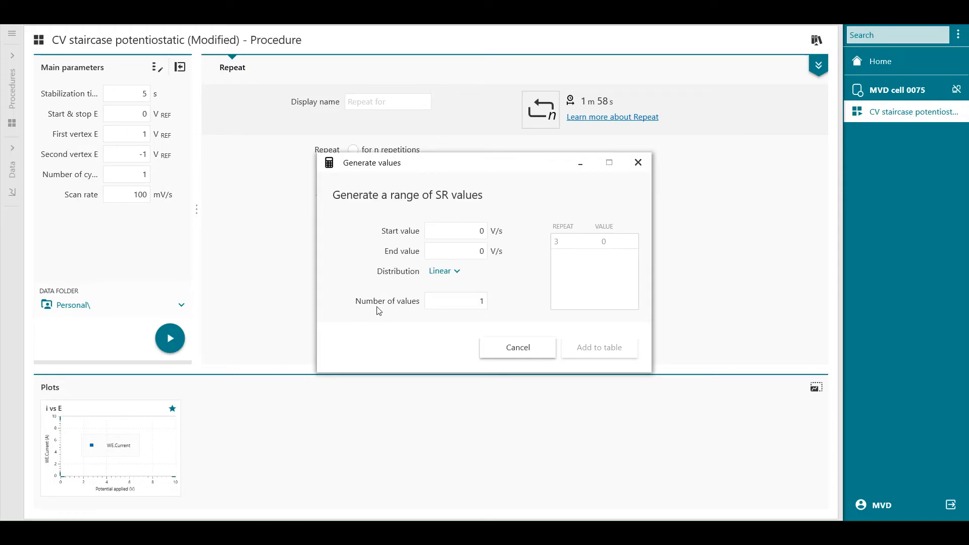
pyautogui.click(481, 231)
pyautogui.doubleClick(482, 231)
pyautogui.write('0.1')
pyautogui.click(461, 250)
pyautogui.doubleClick(473, 247)
pyautogui.write('2')
pyautogui.click(465, 299)
pyautogui.doubleClick(475, 301)
pyautogui.write('20')
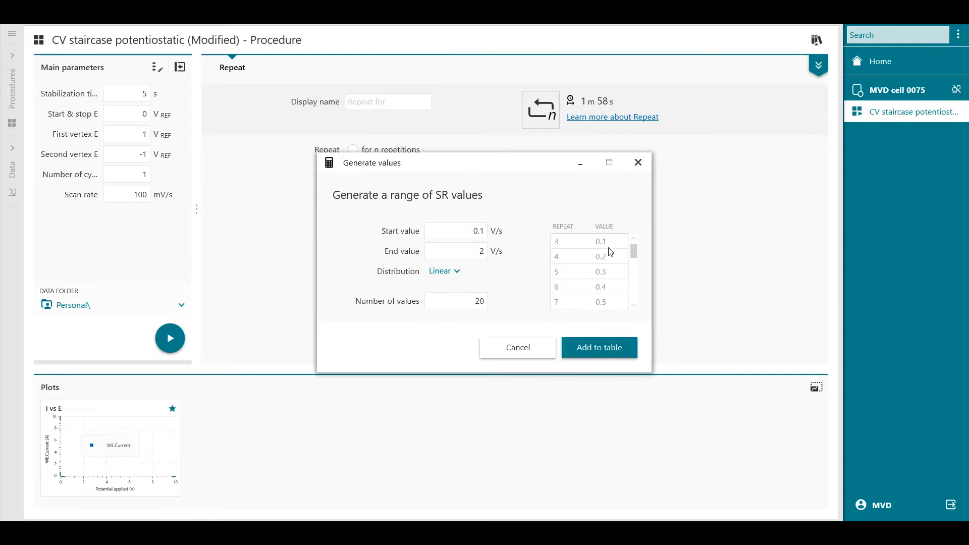
pyautogui.moveTo(633, 249)
pyautogui.mouseDown()
pyautogui.moveTo(633, 292)
pyautogui.moveTo(631, 247)
pyautogui.mouseUp()
pyautogui.click(515, 346)
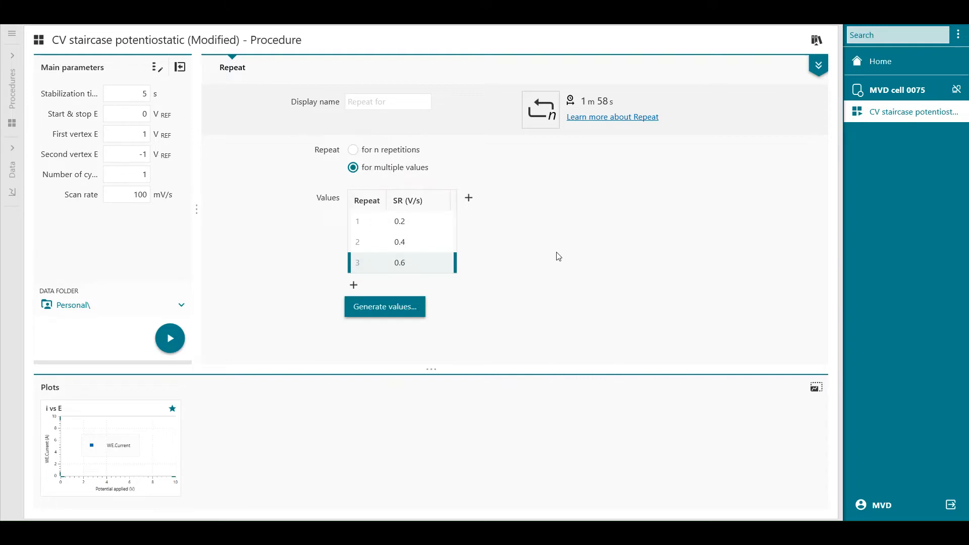
# Add a Potential parameter labelled "second vertex potential" with unit V to the Repeat table
pyautogui.click(469, 199)
pyautogui.click(497, 227)
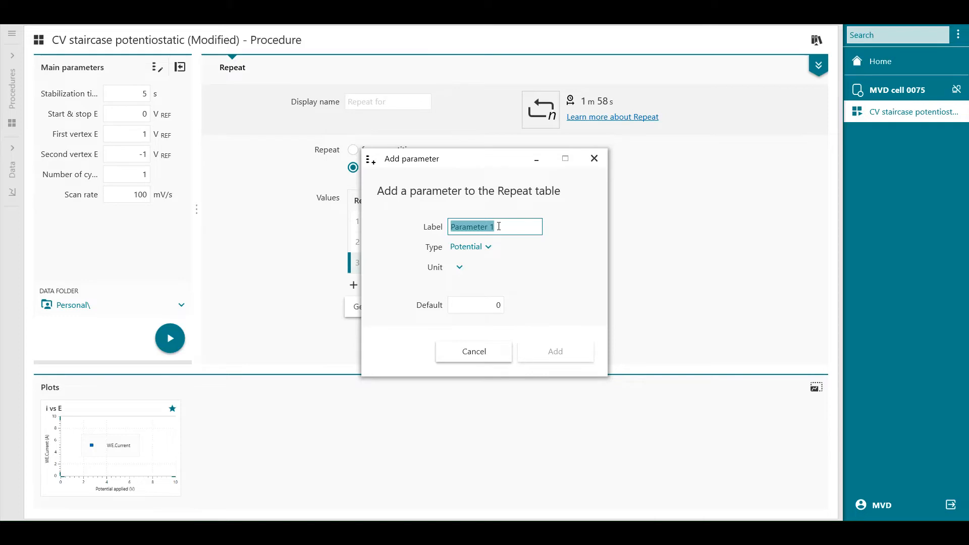
pyautogui.write('second vertex potential')
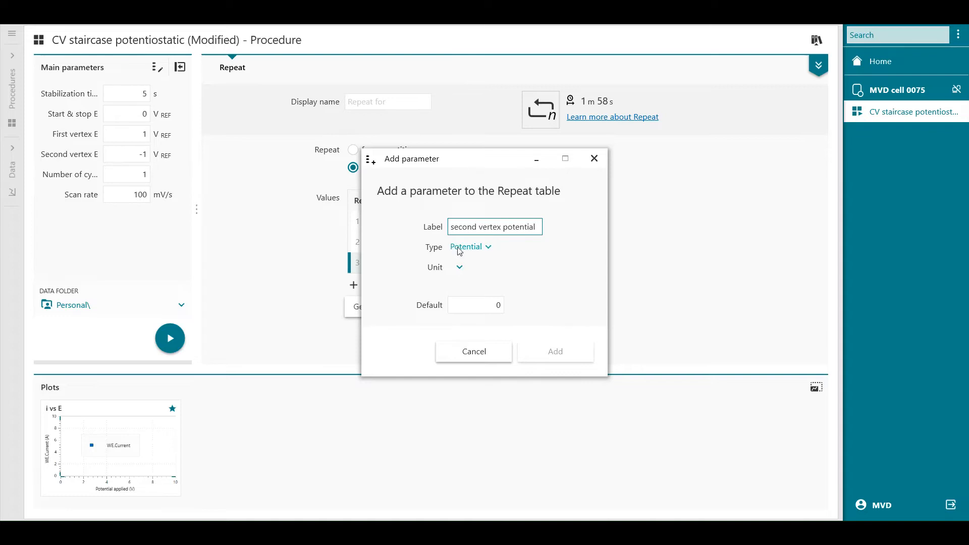
pyautogui.click(459, 267)
pyautogui.click(459, 346)
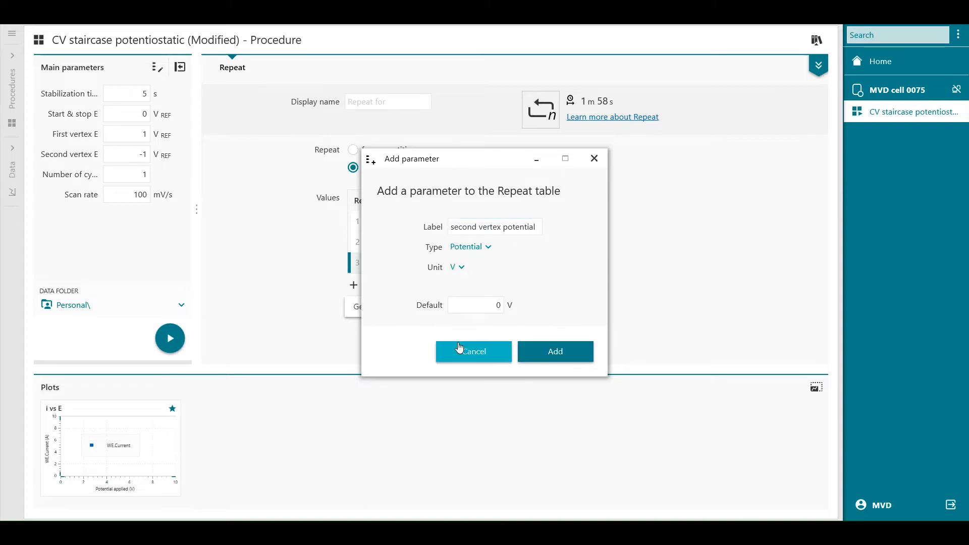
pyautogui.click(540, 350)
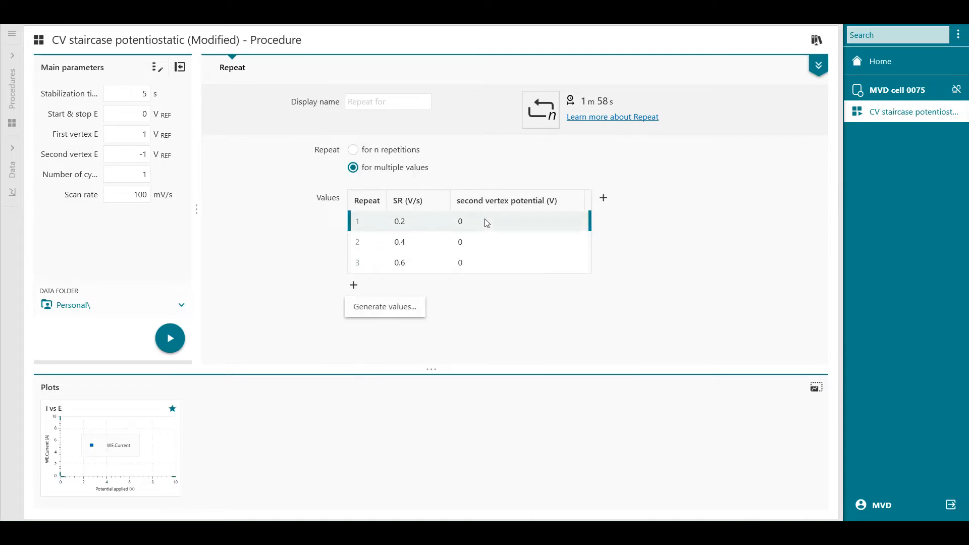
# Set the second vertex potential for repeats 1, 2 and 3 to -1.2, -1.4 and -1.6 V
pyautogui.click(486, 220)
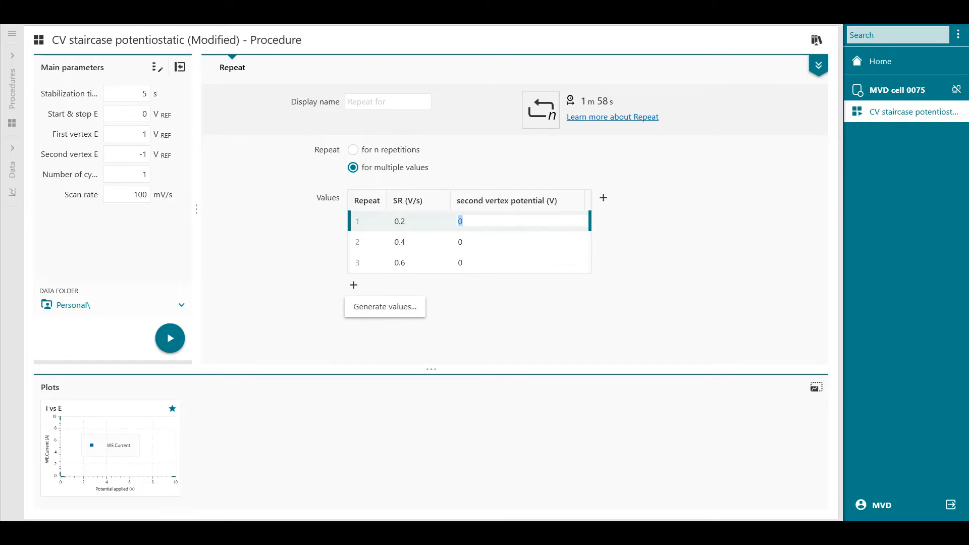
pyautogui.write('-1.2')
pyautogui.click(487, 239)
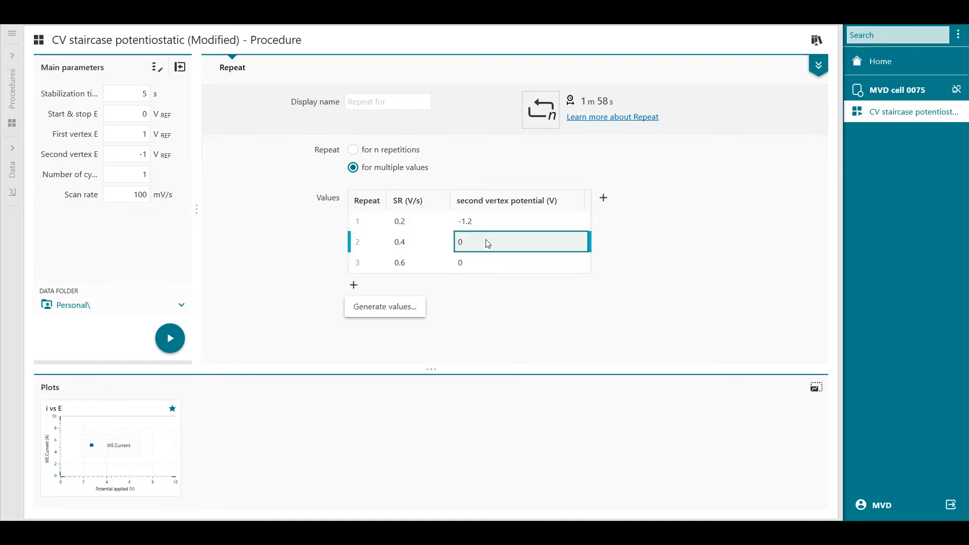
pyautogui.write('-')
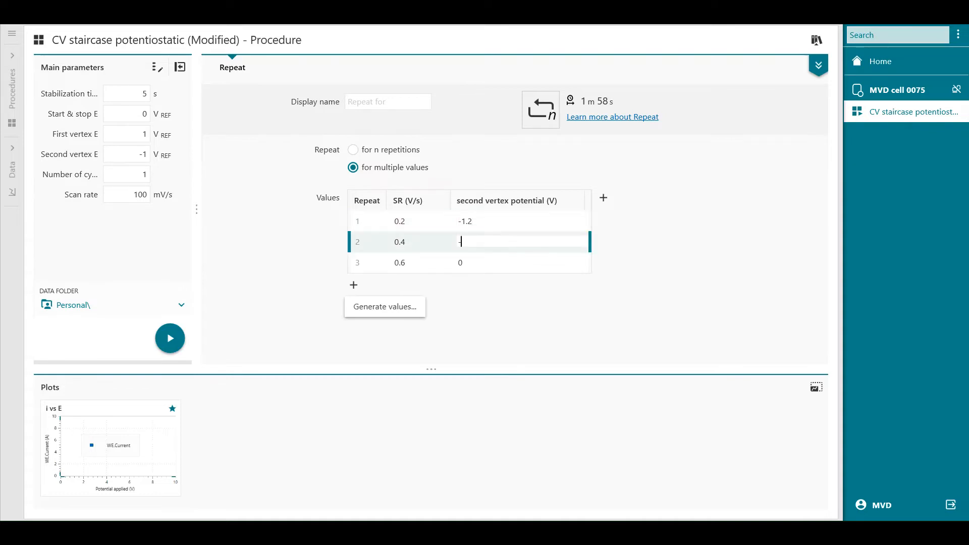
pyautogui.write('1.4')
pyautogui.click(470, 263)
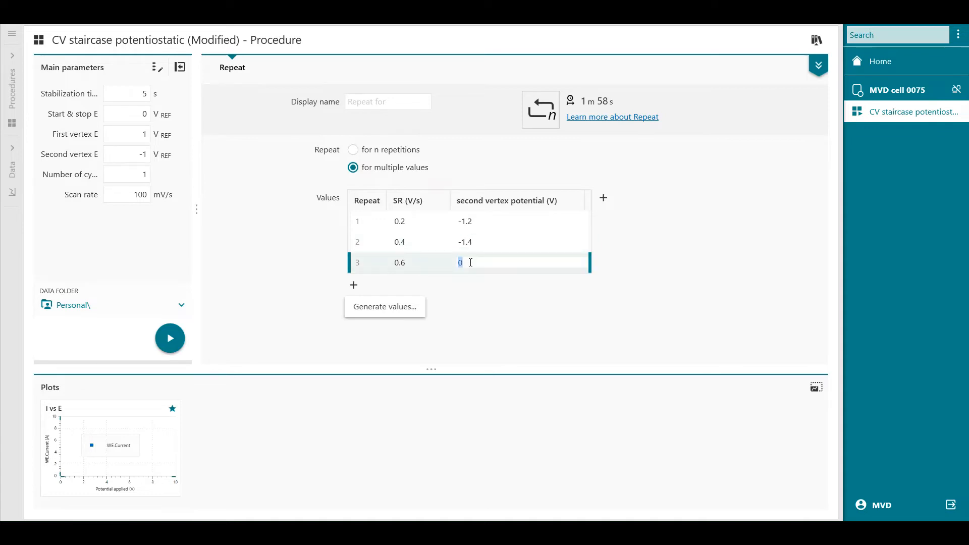
pyautogui.write('-1.6')
pyautogui.press('Return')
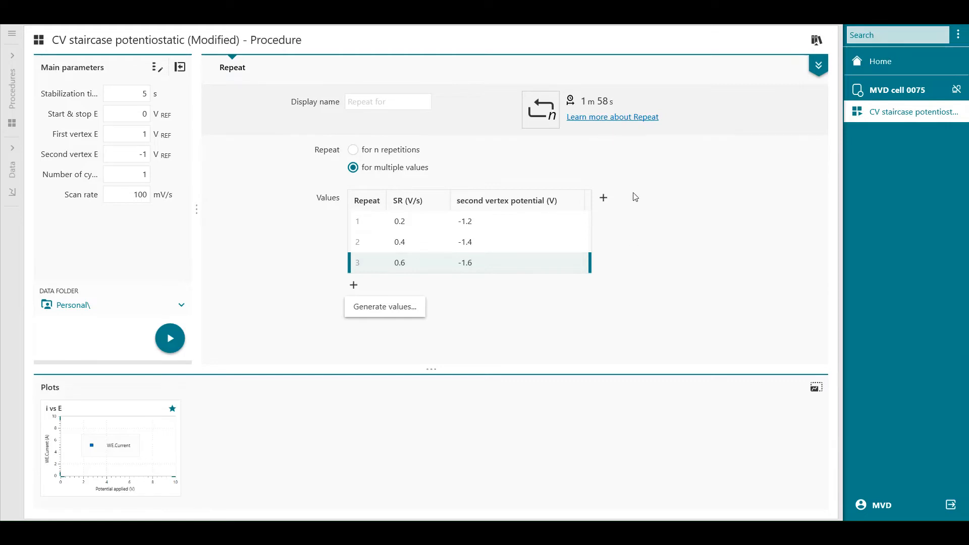
# Unlink the CV staircase command's scan rate from its main parameter and remove Scan rate from the main parameters
pyautogui.click(818, 64)
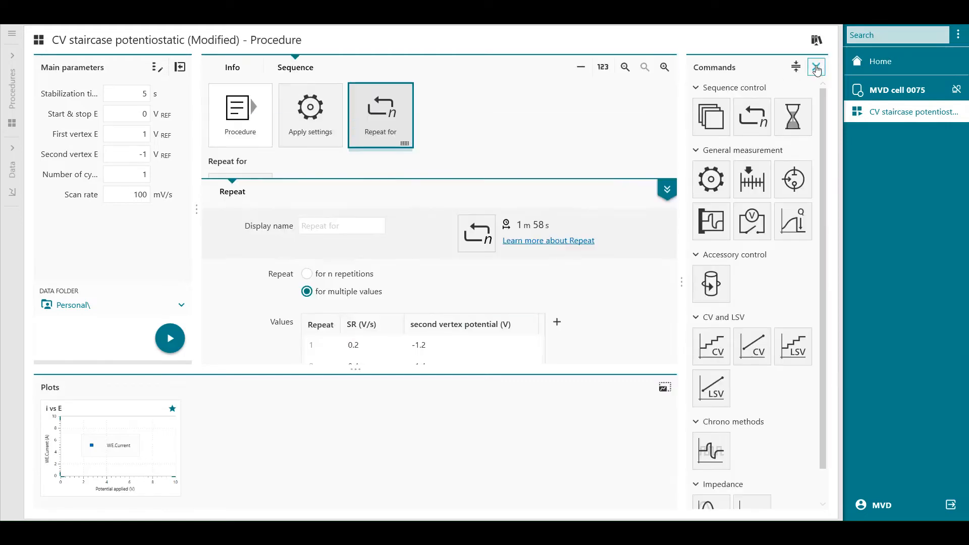
pyautogui.click(247, 204)
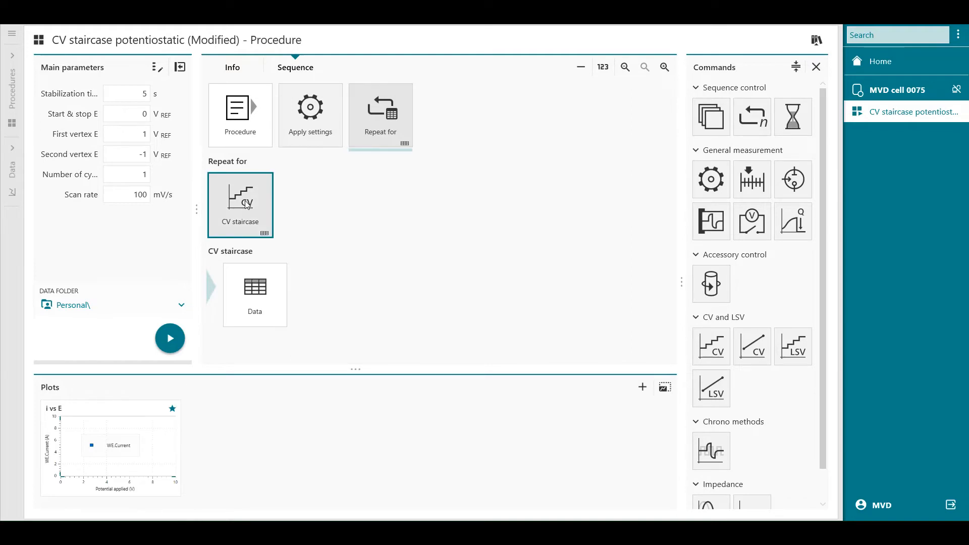
pyautogui.doubleClick(247, 204)
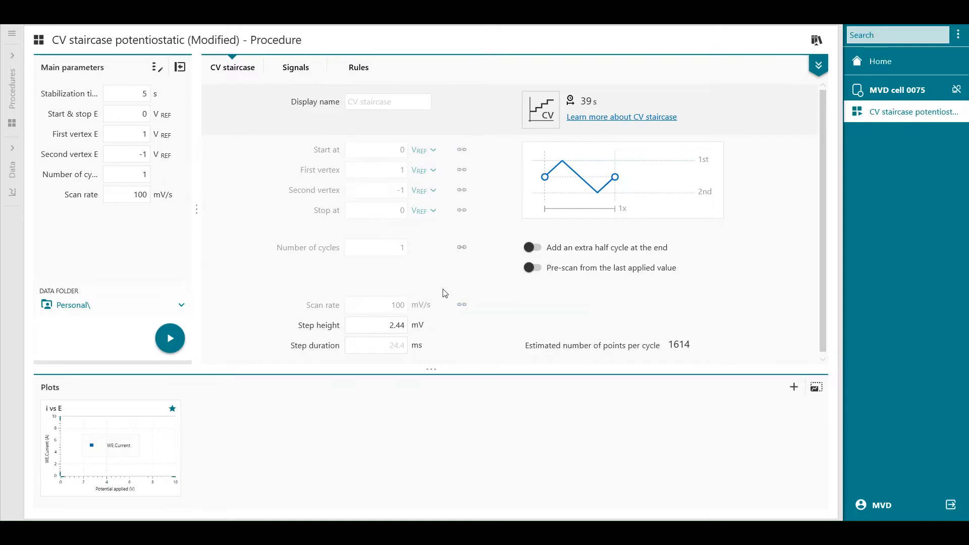
pyautogui.moveTo(464, 307)
pyautogui.click(463, 306)
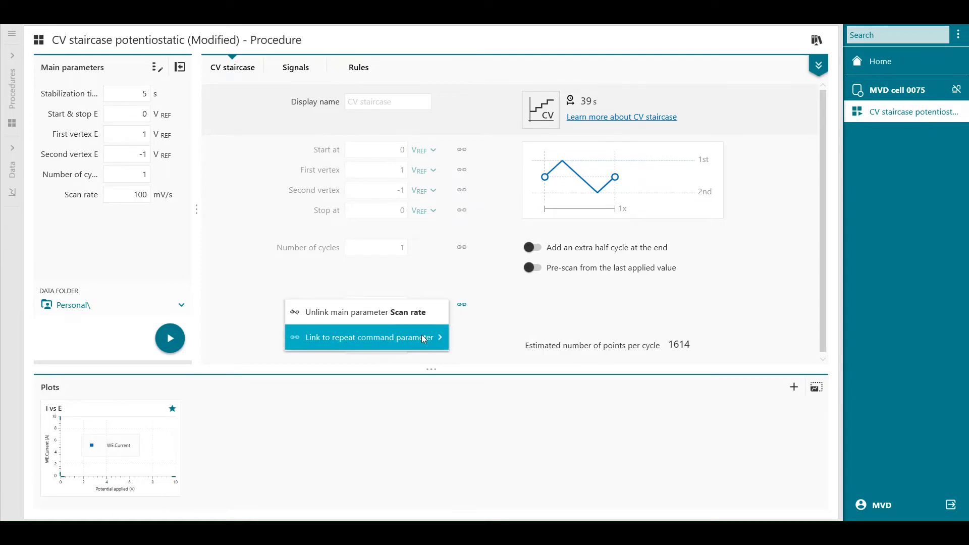
pyautogui.moveTo(423, 339)
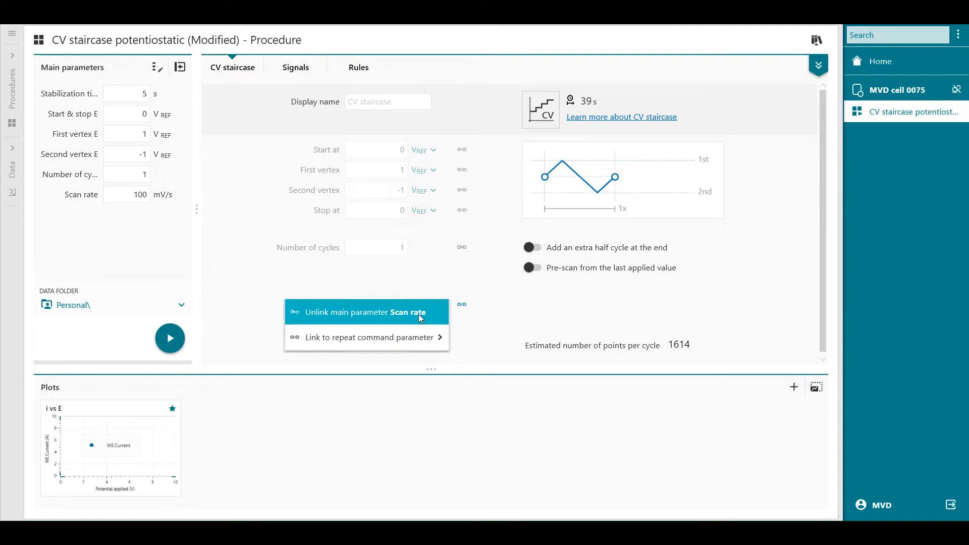
pyautogui.click(419, 314)
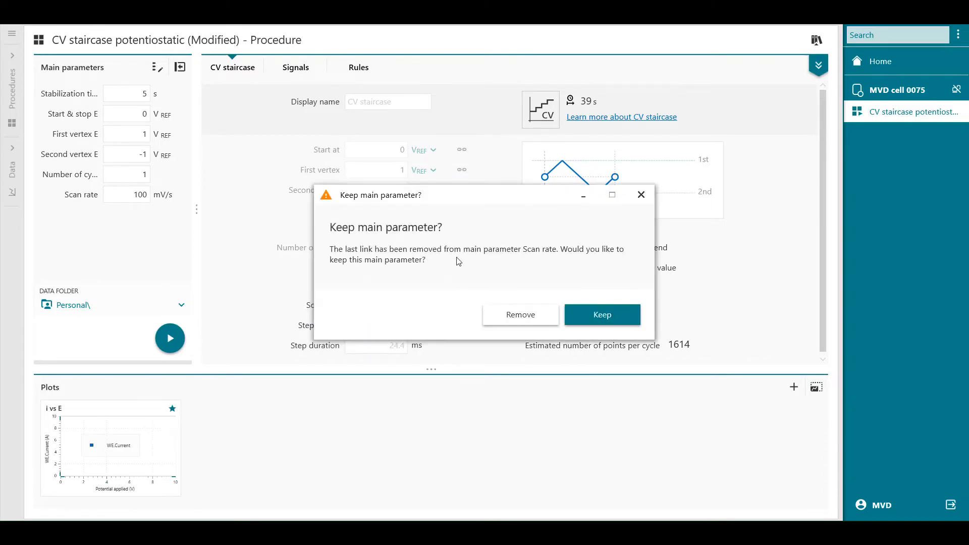
pyautogui.click(527, 316)
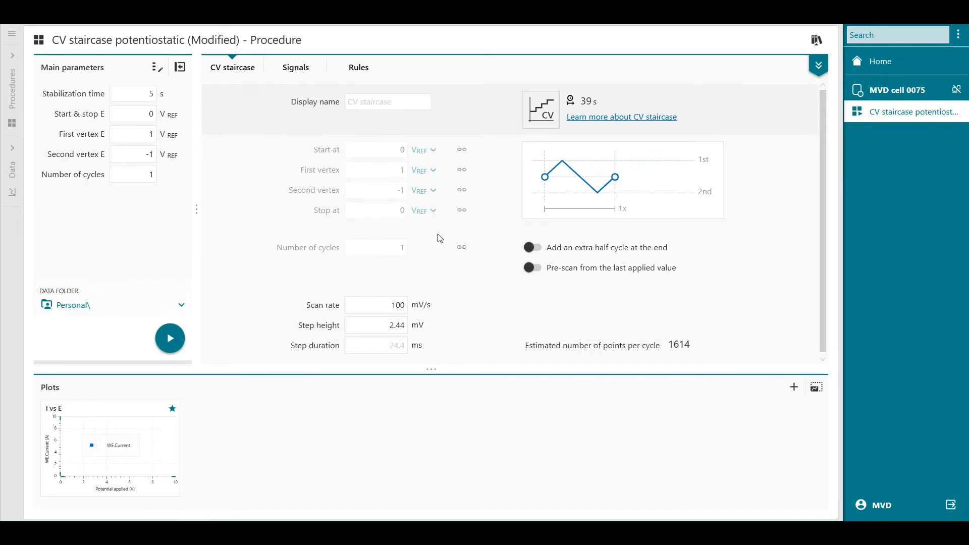
# Unlink the CV staircase's second vertex from its main parameter and remove Second vertex E from the main parameters
pyautogui.click(463, 192)
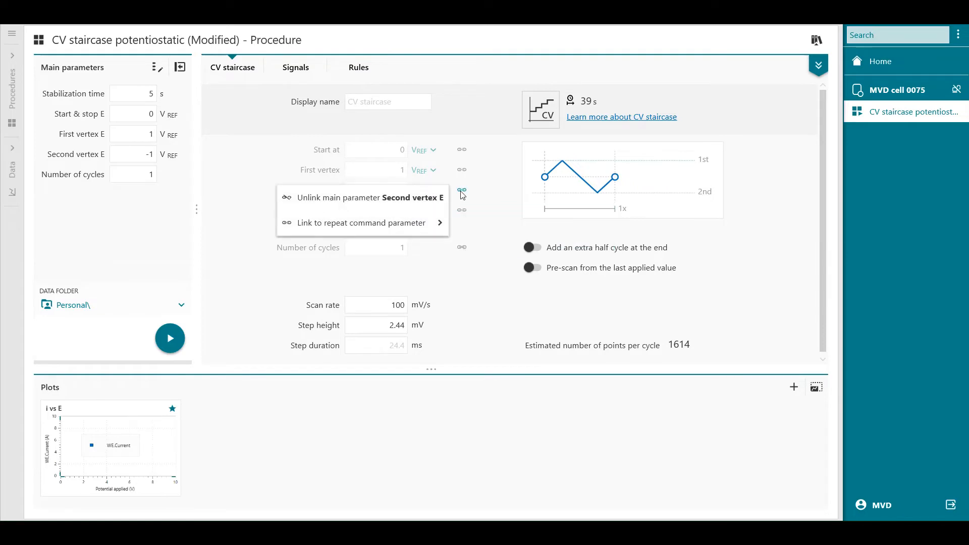
pyautogui.click(402, 204)
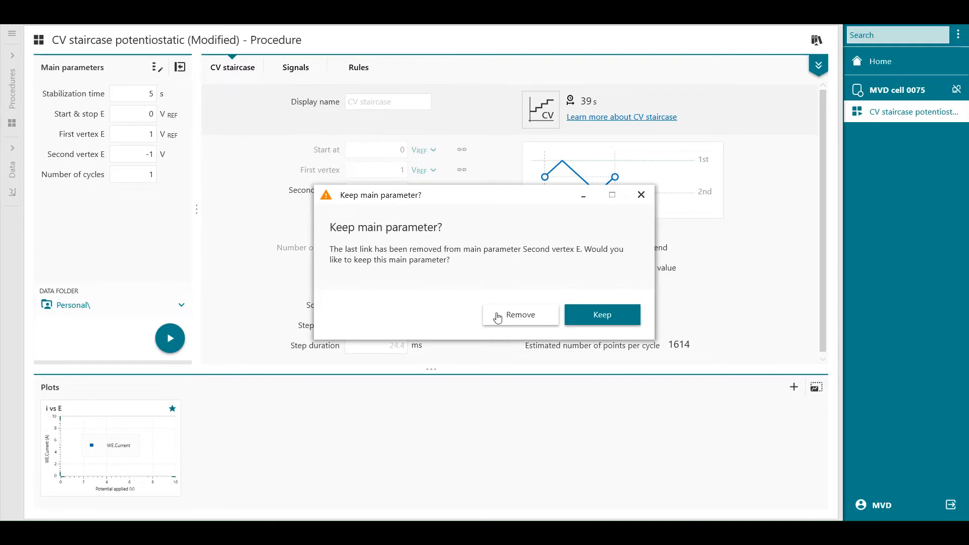
pyautogui.click(536, 320)
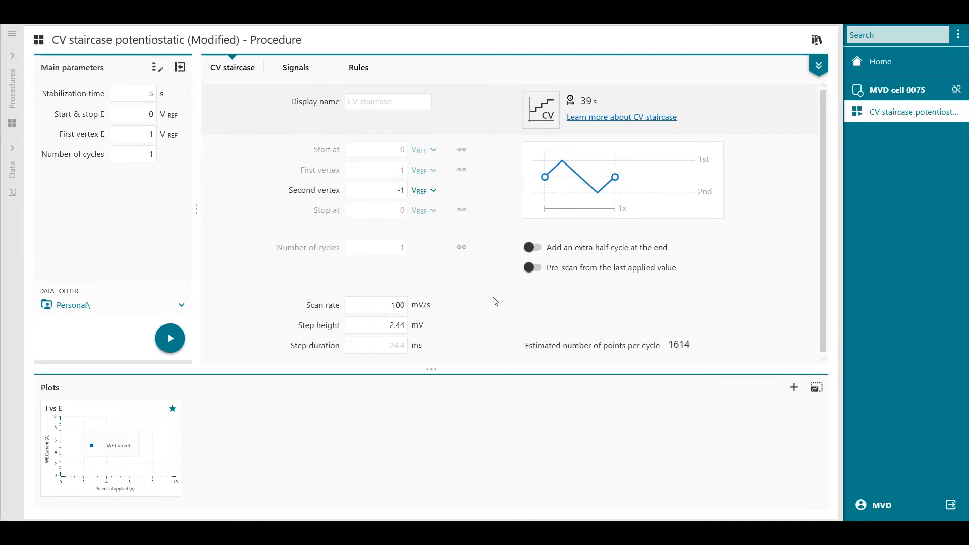
# Link the CV staircase's scan rate to the Repeat command parameter SR
pyautogui.click(465, 306)
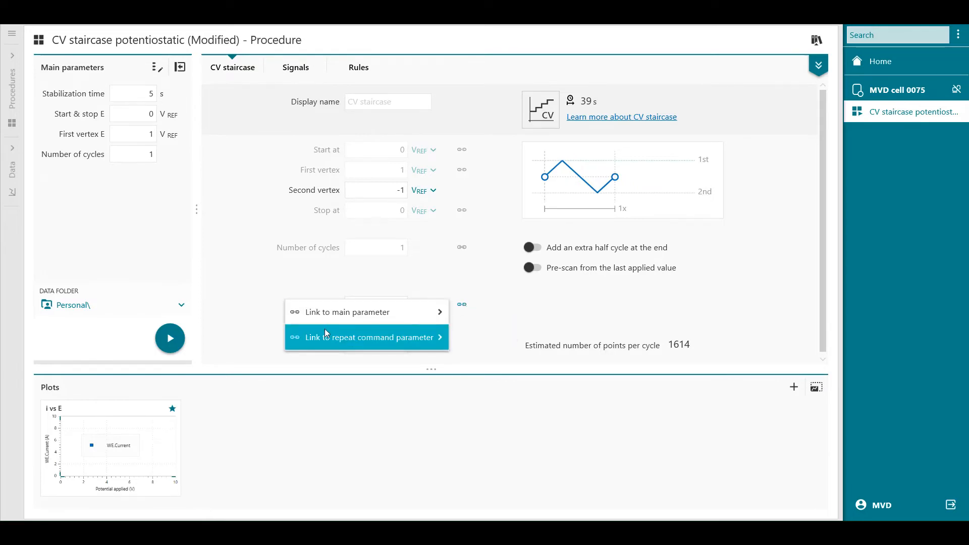
pyautogui.moveTo(326, 329)
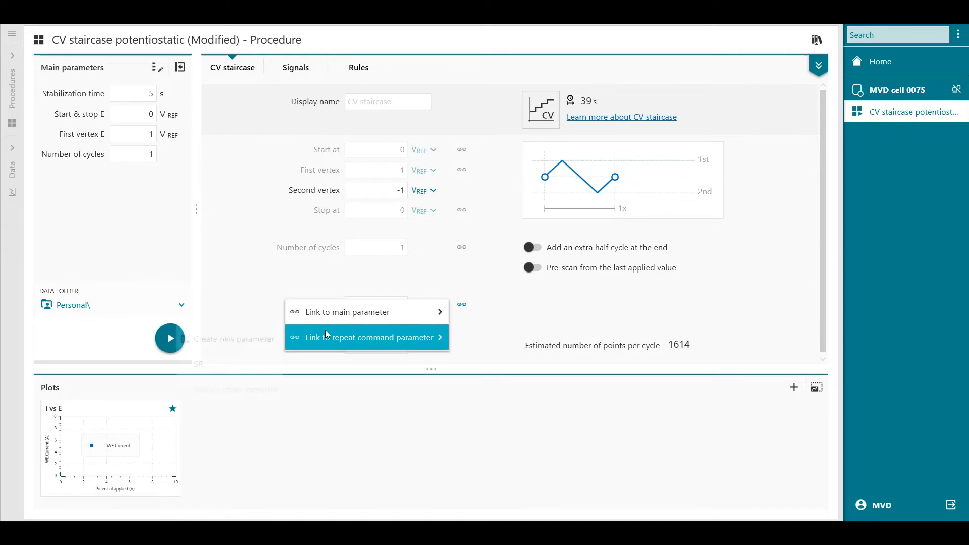
pyautogui.click(202, 363)
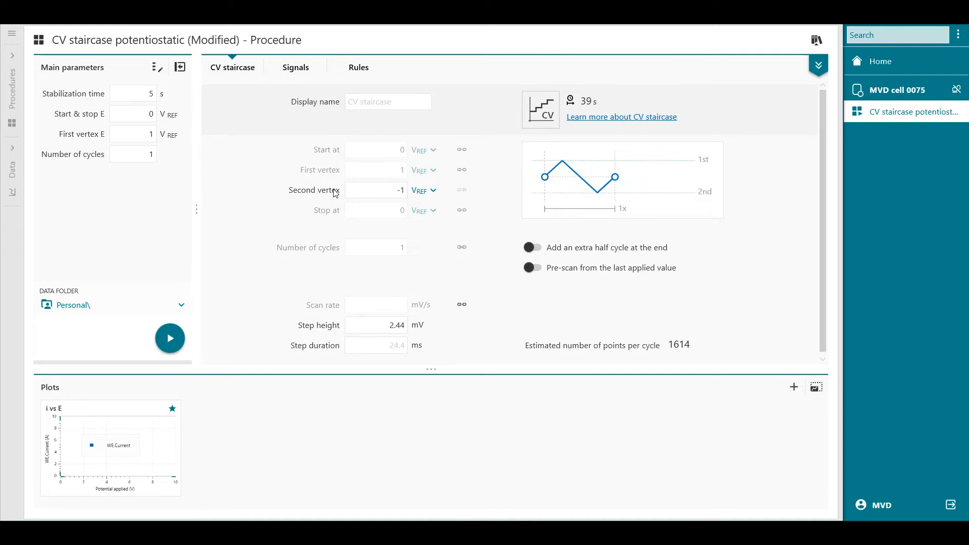
# Link the CV staircase's second vertex to the Repeat parameter "second vertex potential" and return to the full sequence
pyautogui.click(463, 190)
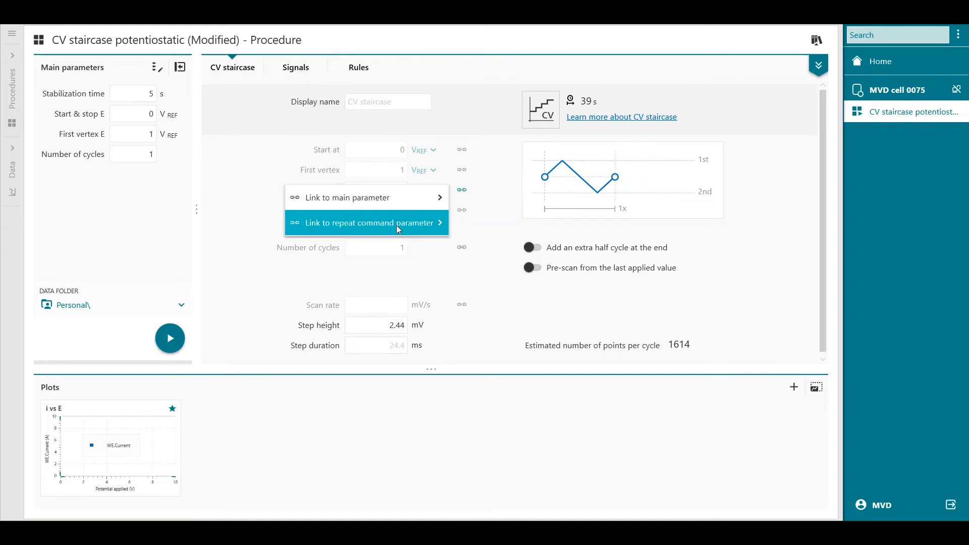
pyautogui.moveTo(396, 226)
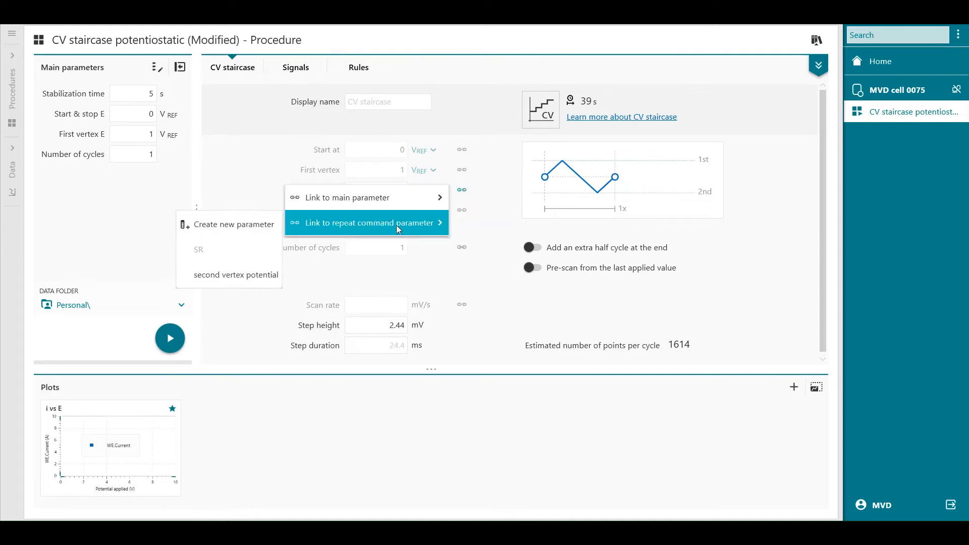
pyautogui.click(258, 280)
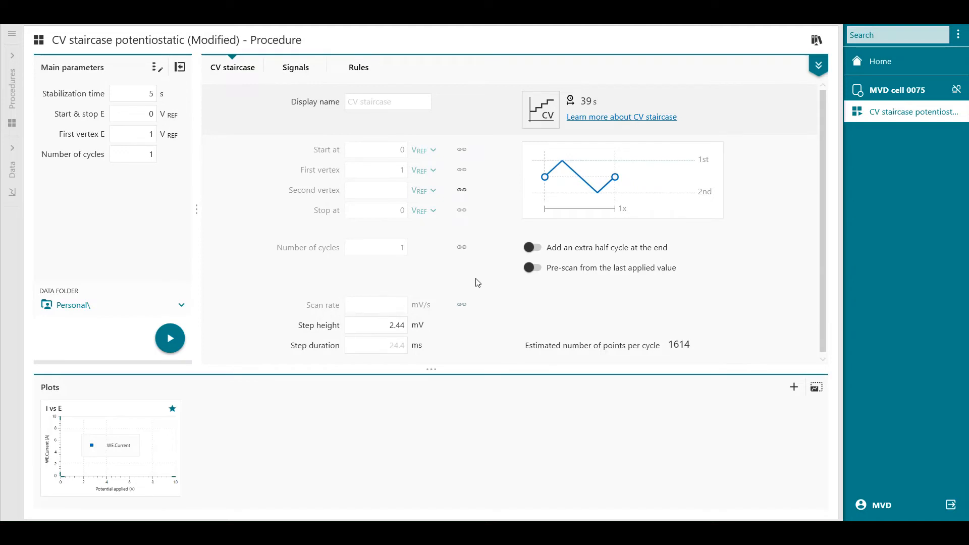
pyautogui.click(817, 66)
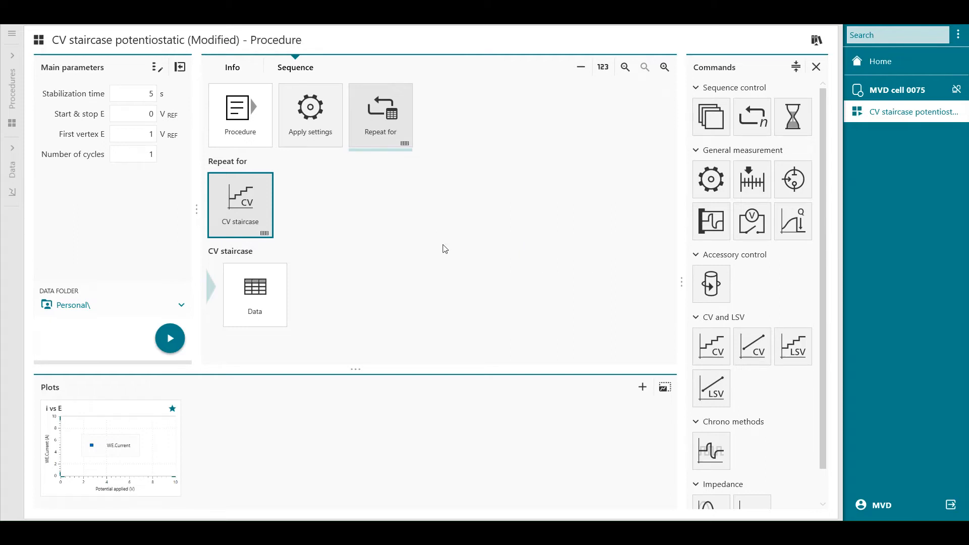
# Replace the existing i vs E plot with new i vs E and E vs t plots created from the Repeat command
pyautogui.click(139, 481)
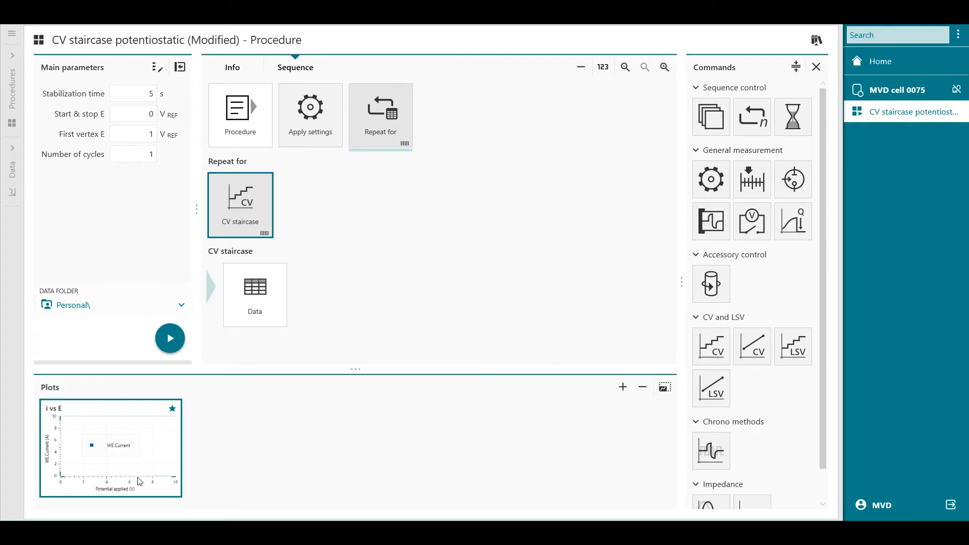
pyautogui.press('Delete')
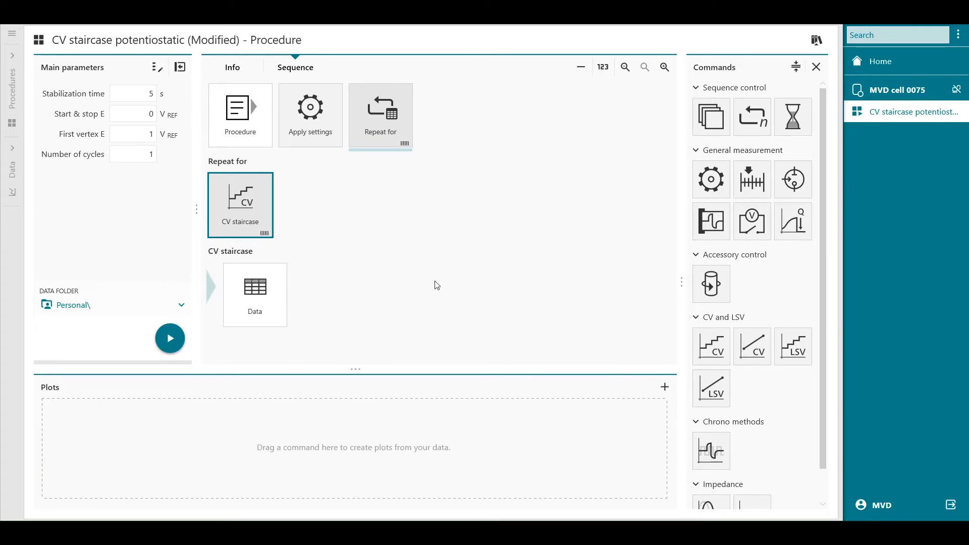
pyautogui.click(399, 120)
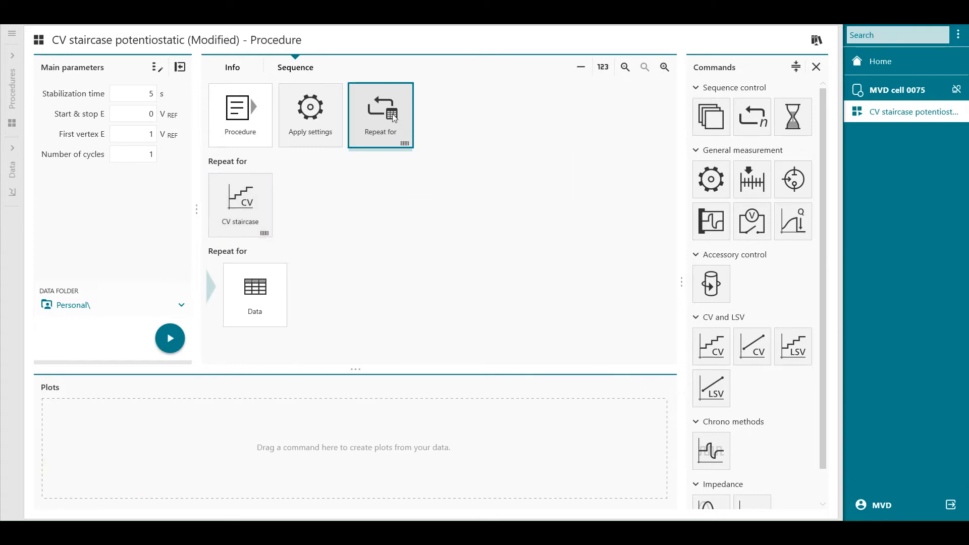
pyautogui.moveTo(394, 118); pyautogui.dragTo(282, 411)
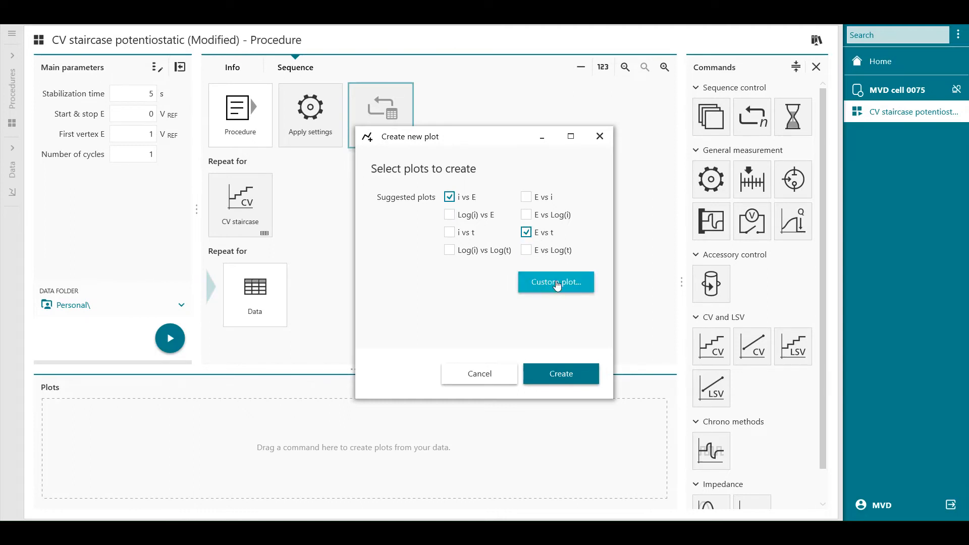
pyautogui.click(555, 377)
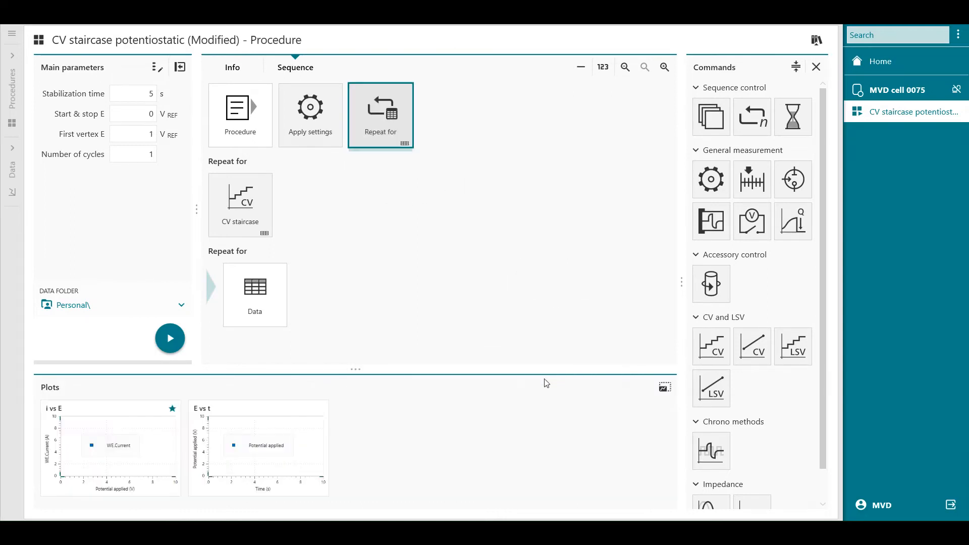
# Set the color of the WE.Current series in the i vs E plot to the Full spectrum gradient for repeat iterations
pyautogui.moveTo(367, 369); pyautogui.dragTo(362, 316)
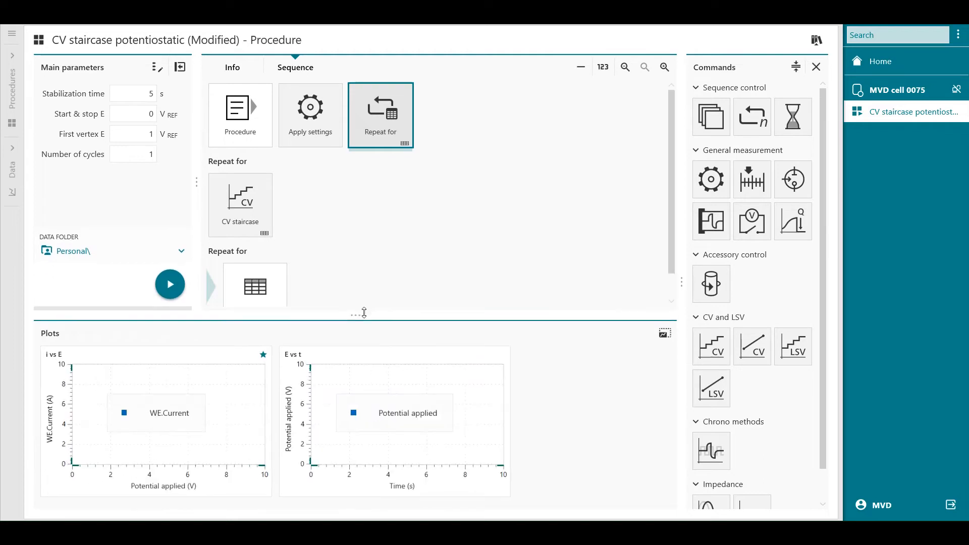
pyautogui.click(241, 400)
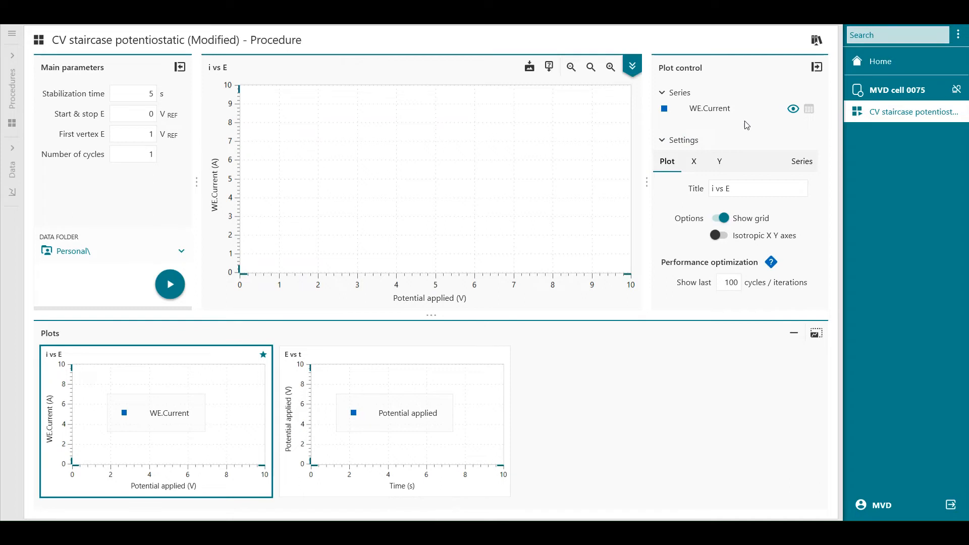
pyautogui.click(702, 115)
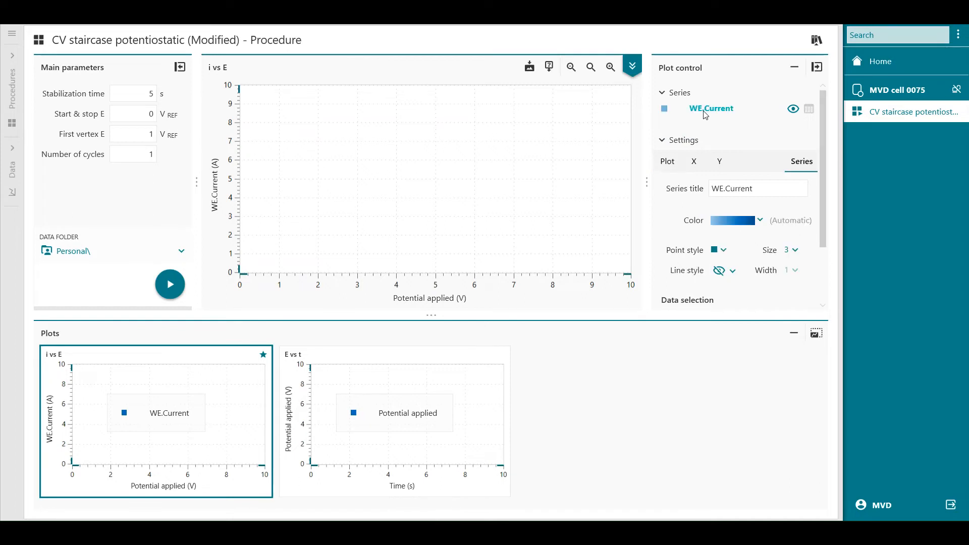
pyautogui.click(763, 221)
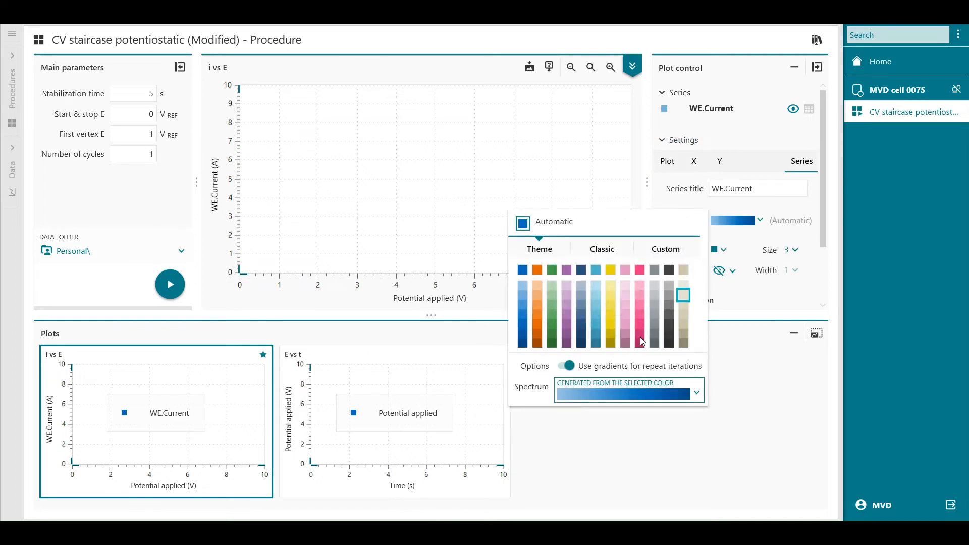
pyautogui.click(697, 394)
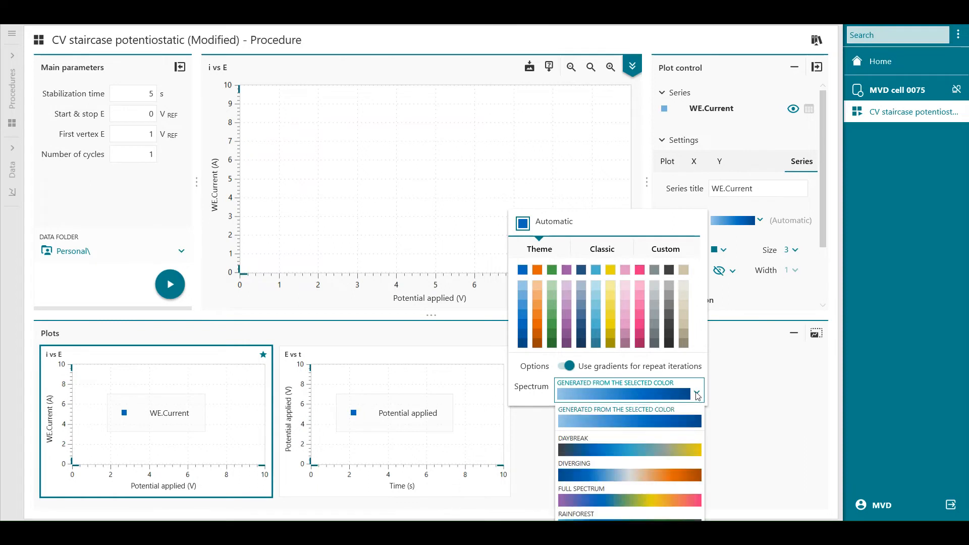
pyautogui.click(587, 501)
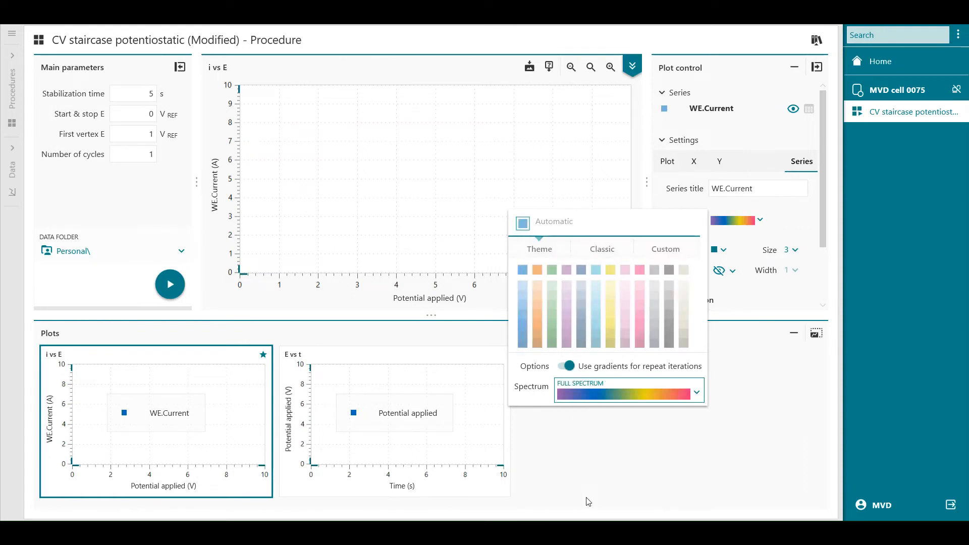
pyautogui.click(721, 454)
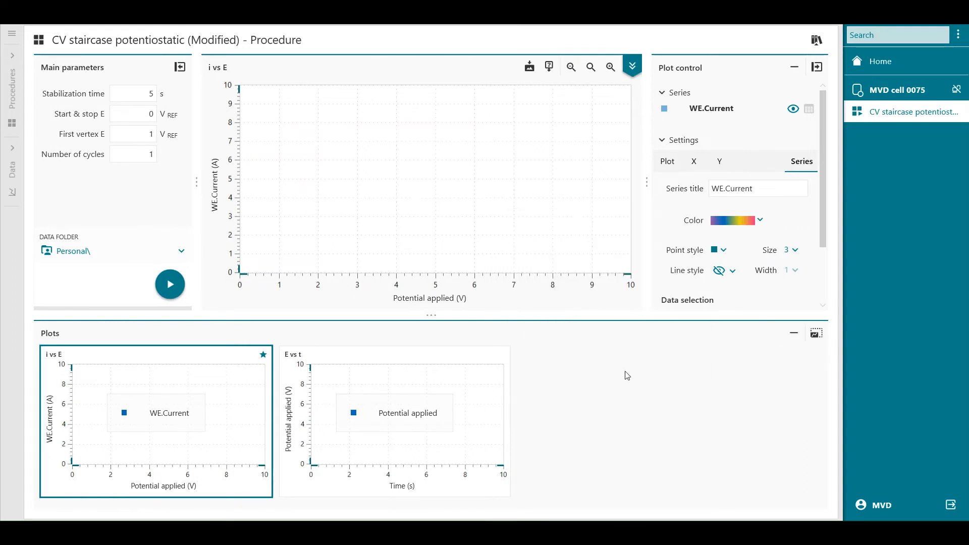
# Set the color of the Potential applied series in the E vs t plot to the Full spectrum gradient for repeat iterations
pyautogui.click(439, 405)
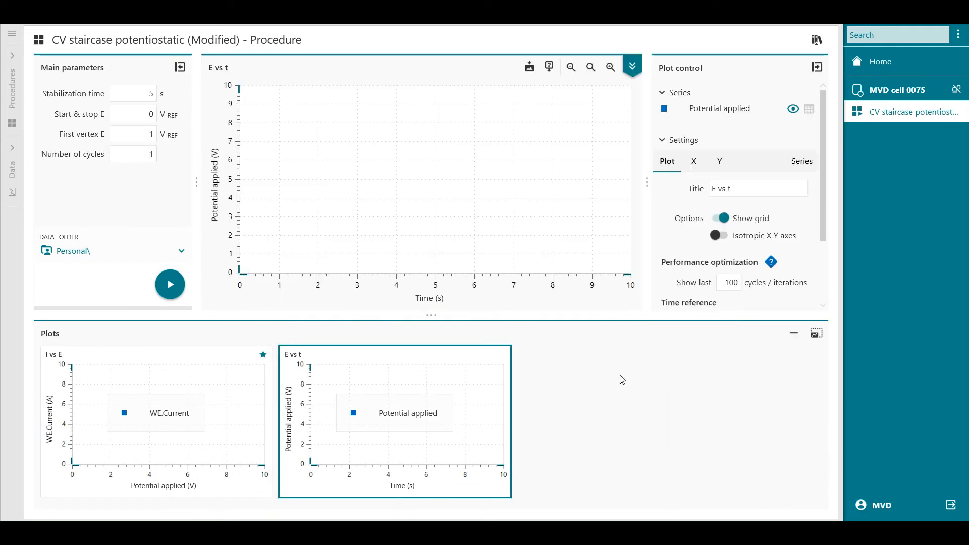
pyautogui.click(706, 111)
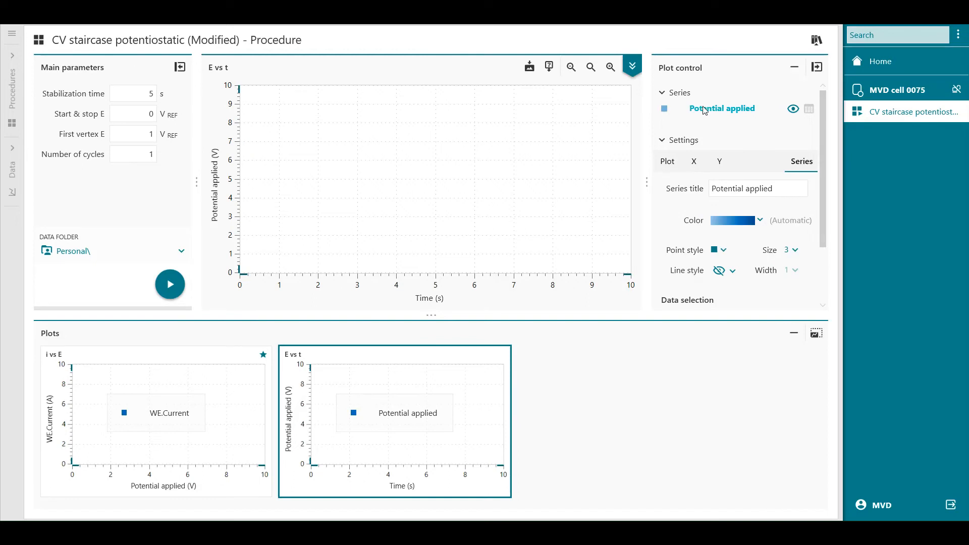
pyautogui.click(759, 218)
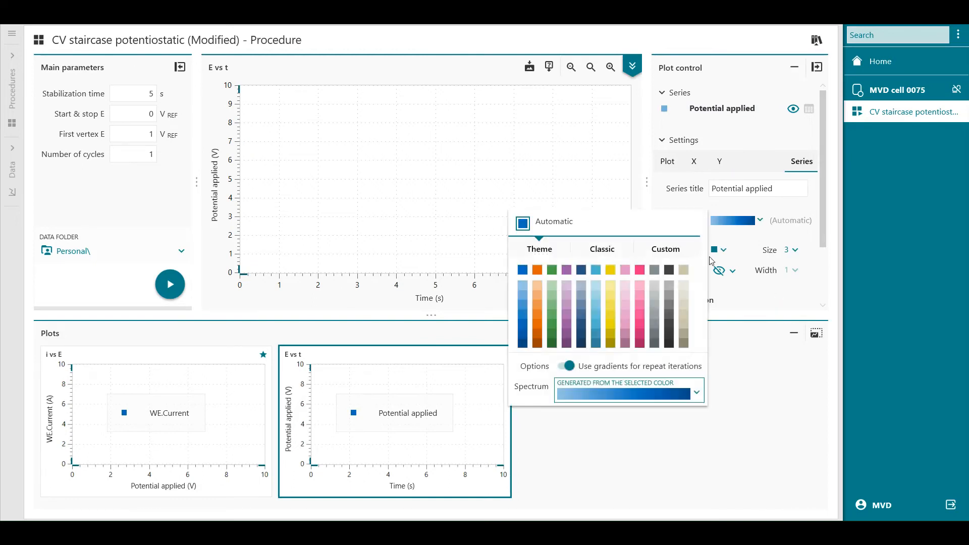
pyautogui.click(592, 394)
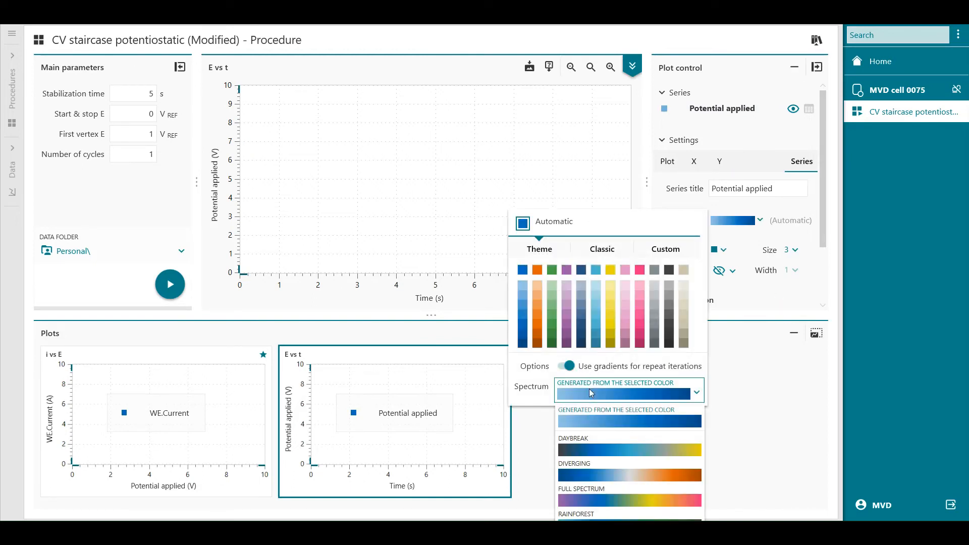
pyautogui.click(584, 495)
pyautogui.click(643, 476)
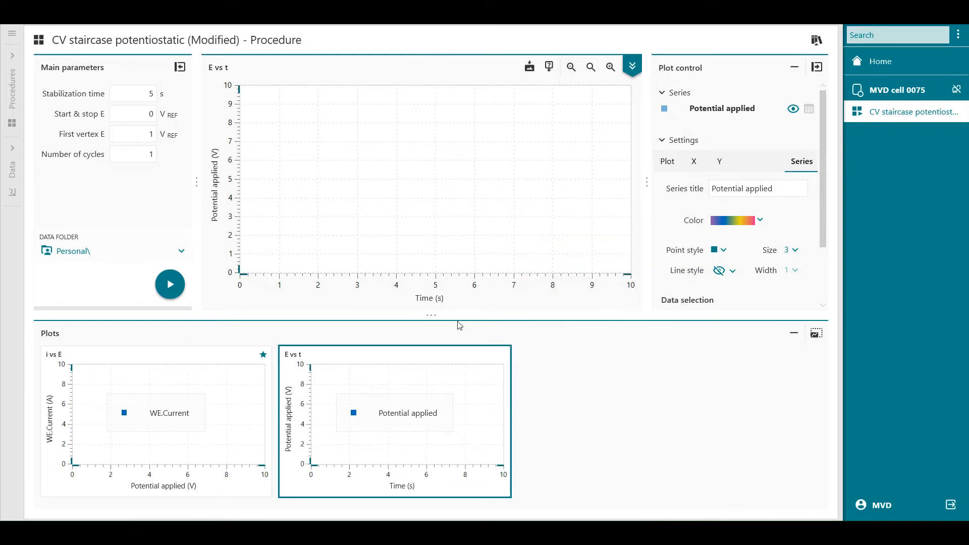
pyautogui.moveTo(430, 315); pyautogui.dragTo(429, 356)
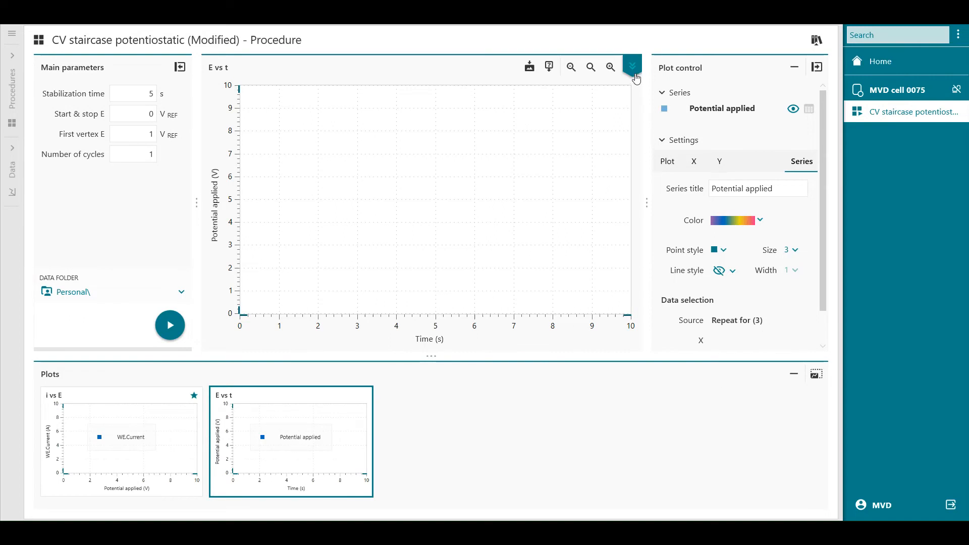
# Set the number of cycles to 2 and the first vertex E to 1.4 V, and review the Repeat command's value table
pyautogui.click(632, 66)
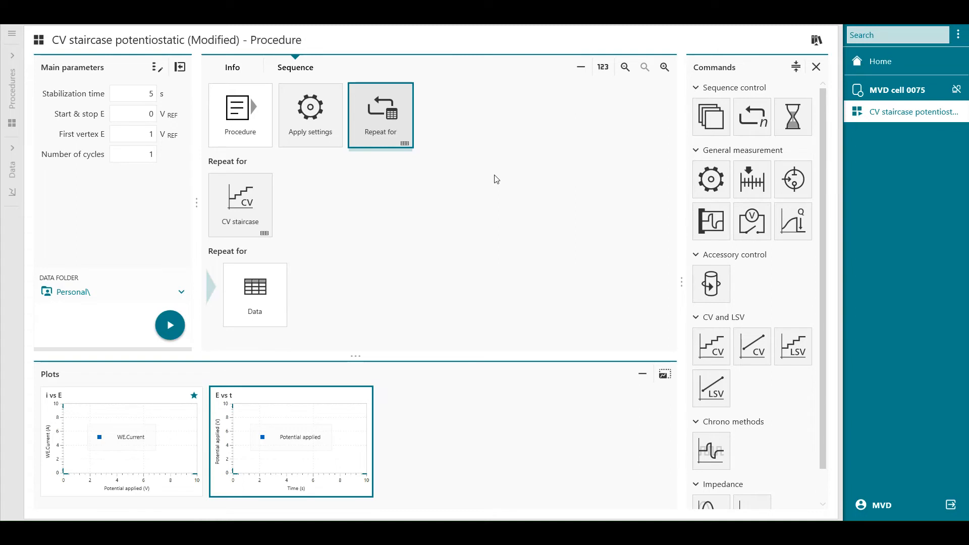
pyautogui.click(146, 154)
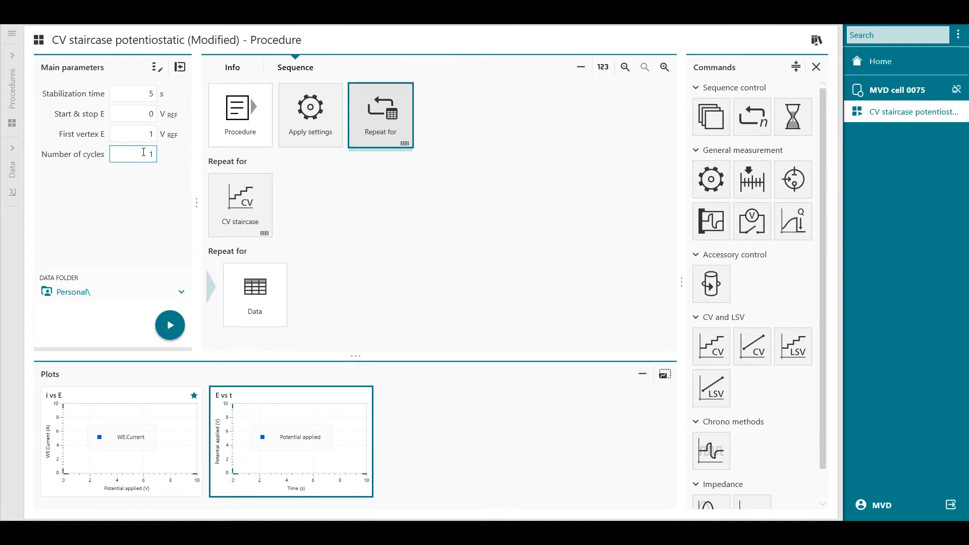
pyautogui.click(145, 190)
pyautogui.click(135, 134)
pyautogui.click(135, 149)
pyautogui.doubleClick(390, 124)
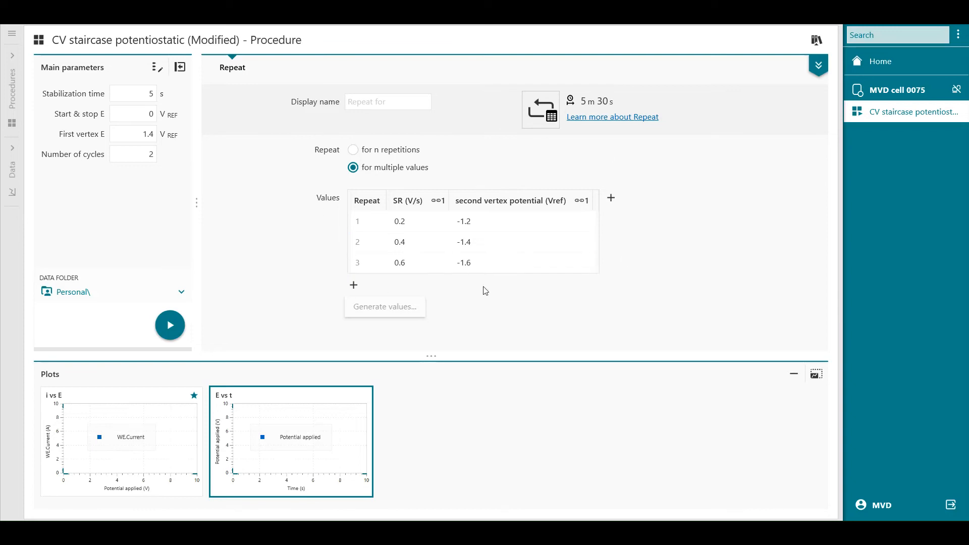
pyautogui.click(818, 65)
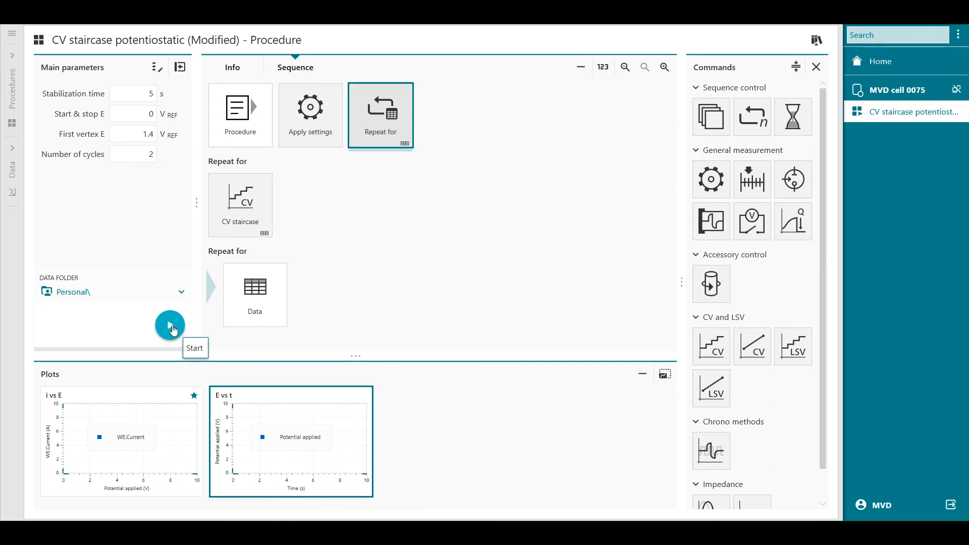
# Start the CV staircase measurement and enlarge the plots area to follow the i vs E and E vs t curves
pyautogui.moveTo(352, 355); pyautogui.dragTo(367, 322)
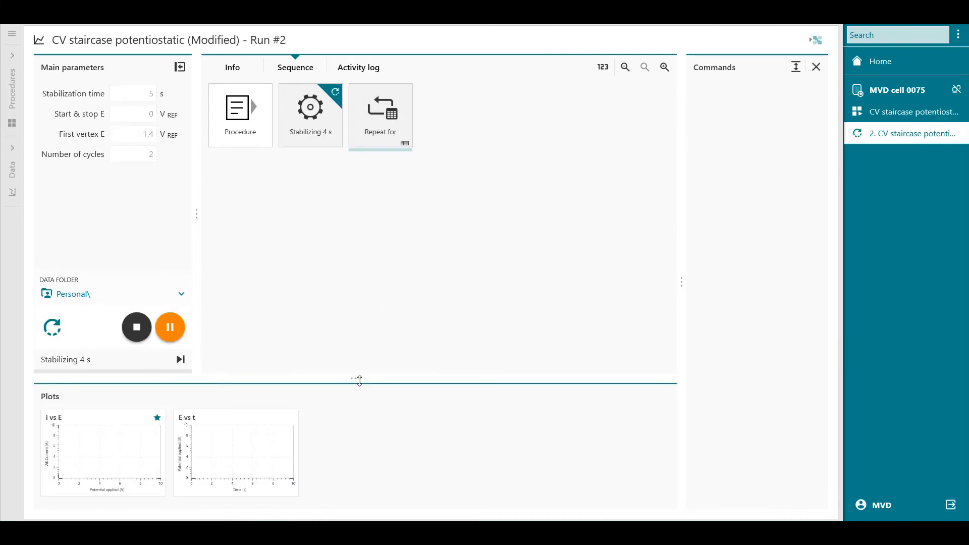
pyautogui.moveTo(356, 380); pyautogui.dragTo(382, 329)
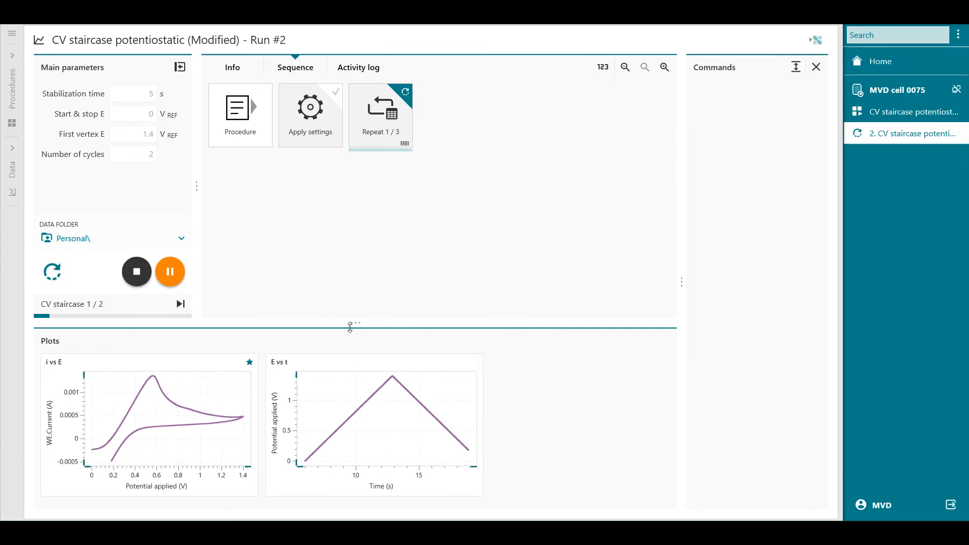
pyautogui.moveTo(348, 326); pyautogui.dragTo(359, 291)
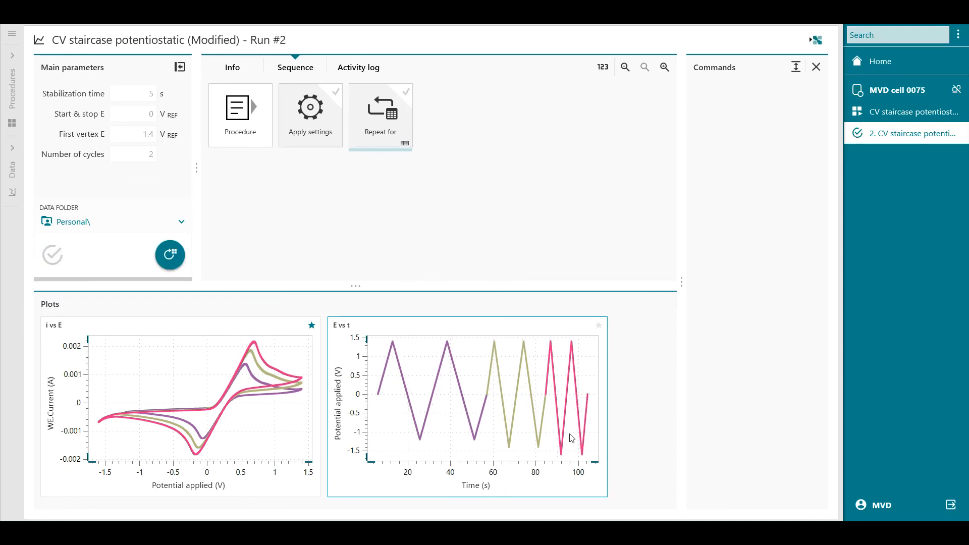
# Open the measured E vs t plot and examine the transition between the first and second repeats close up, near 57.2 s
pyautogui.click(529, 398)
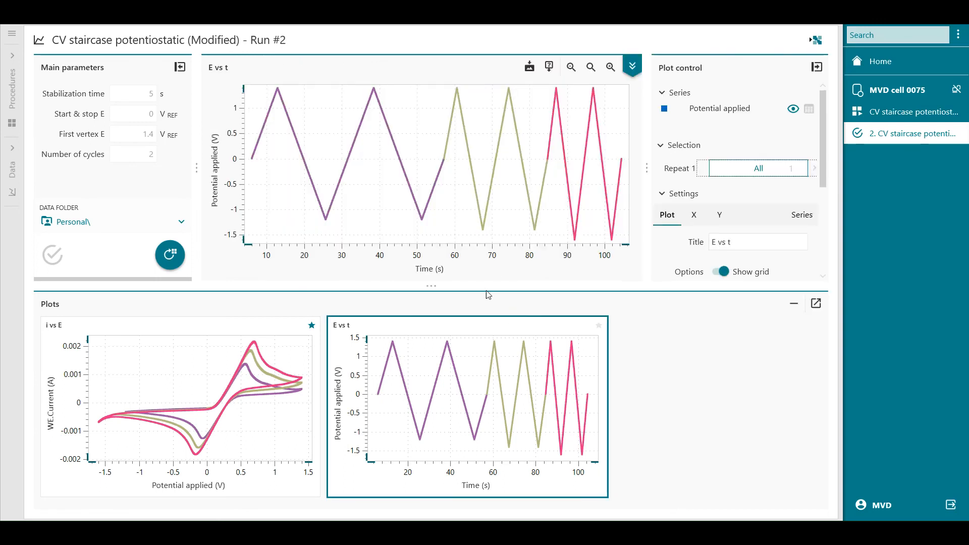
pyautogui.moveTo(419, 140); pyautogui.dragTo(455, 179)
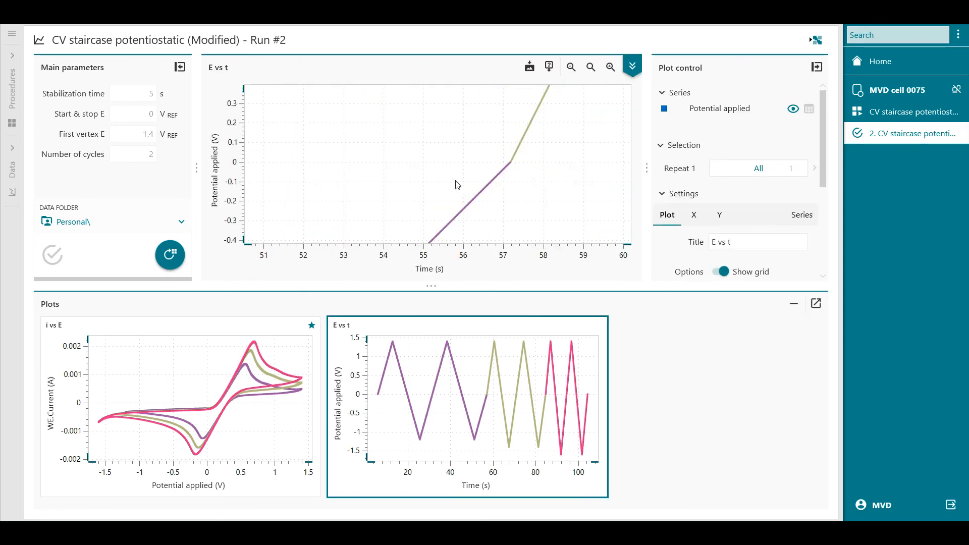
pyautogui.moveTo(480, 126); pyautogui.dragTo(536, 195)
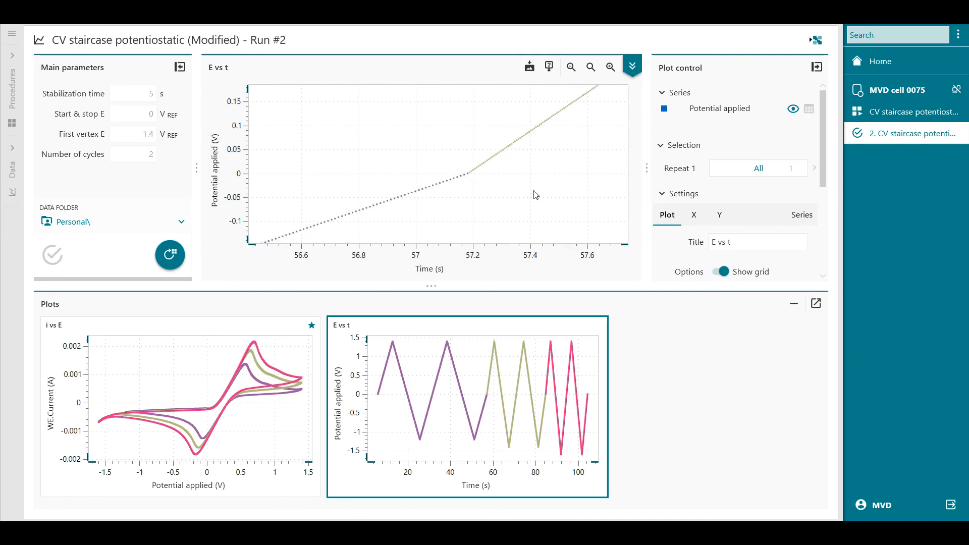
pyautogui.moveTo(404, 130); pyautogui.dragTo(519, 212)
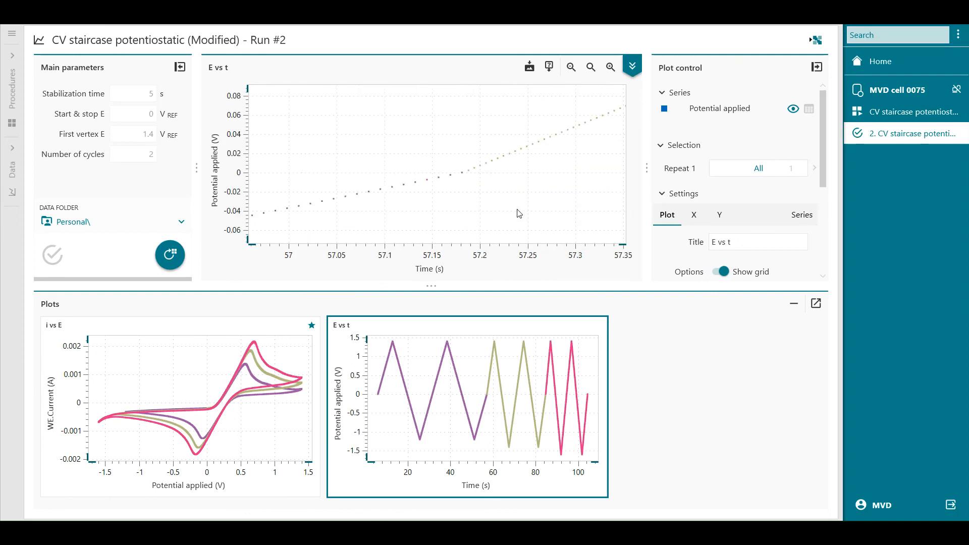